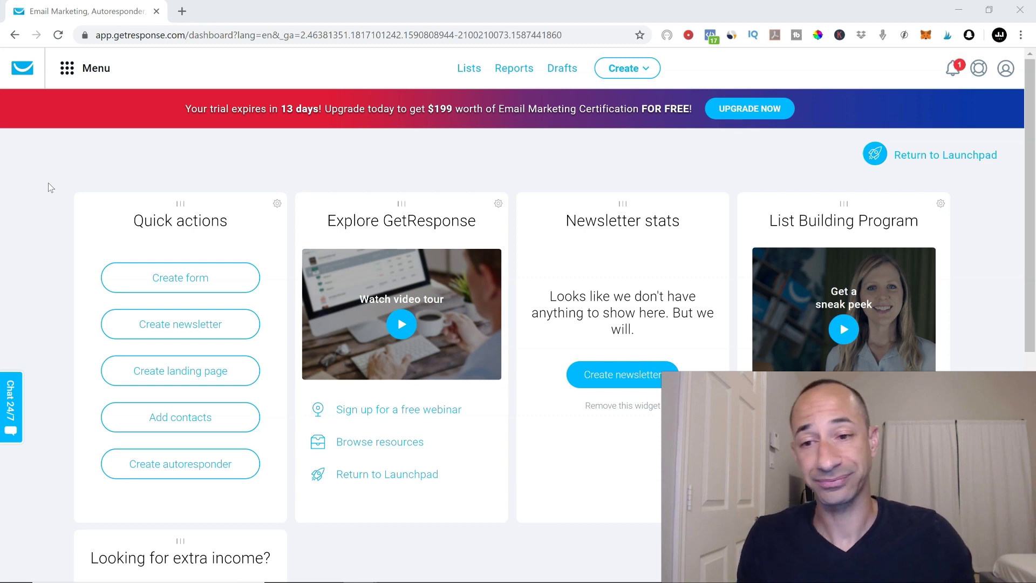
- Create a new autoresponder and name it "ebook Sequence"
{"action": "left_click", "coordinate": [192, 467]}
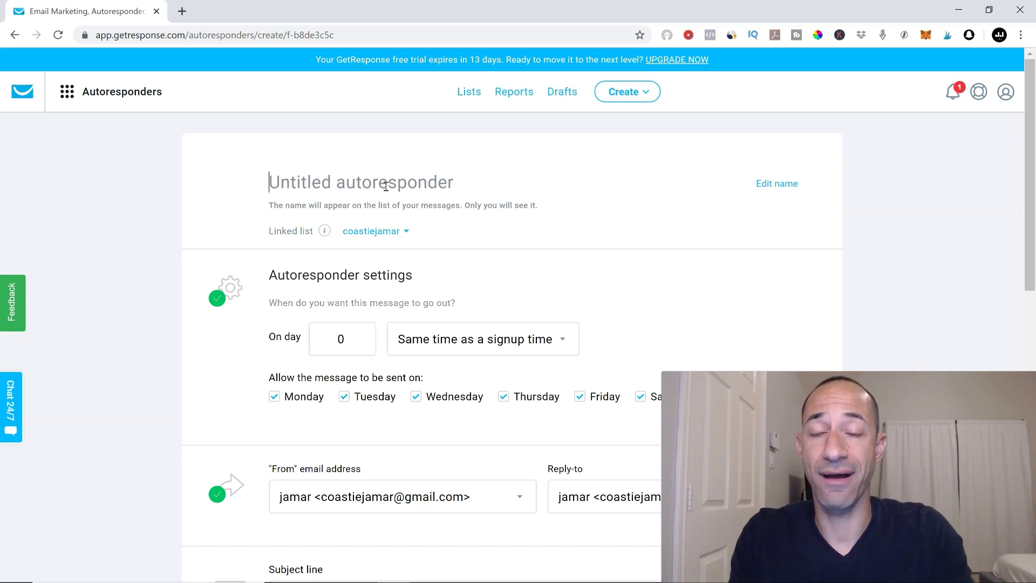
{"action": "type", "text": "ebook"}
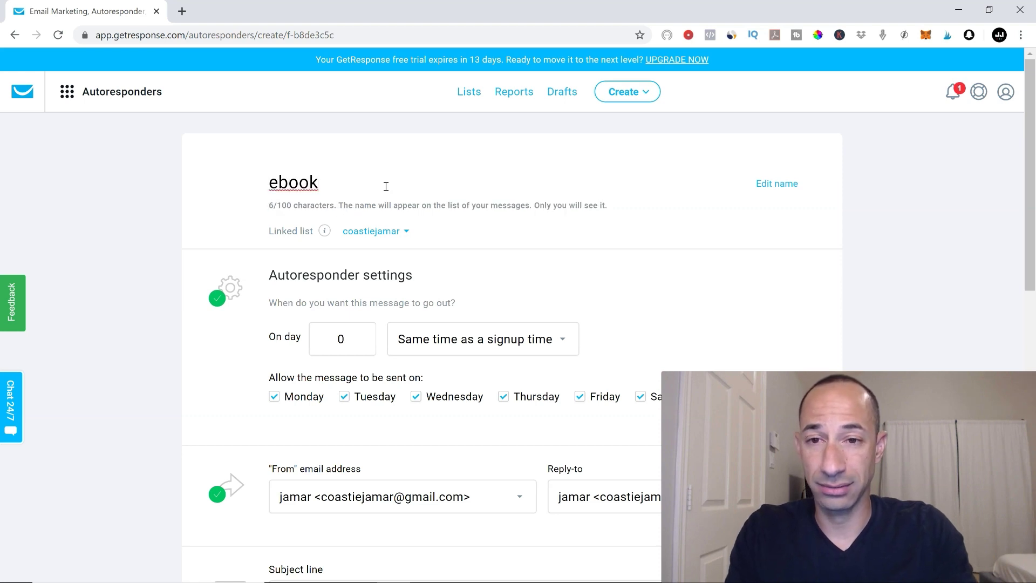
{"action": "type", "text": " R"}
{"action": "key", "text": "BackSpace"}
{"action": "type", "text": "Sy"}
{"action": "key", "text": "BackSpace"}
{"action": "key", "text": "BackSpace"}
{"action": "type", "text": "Sequence"}
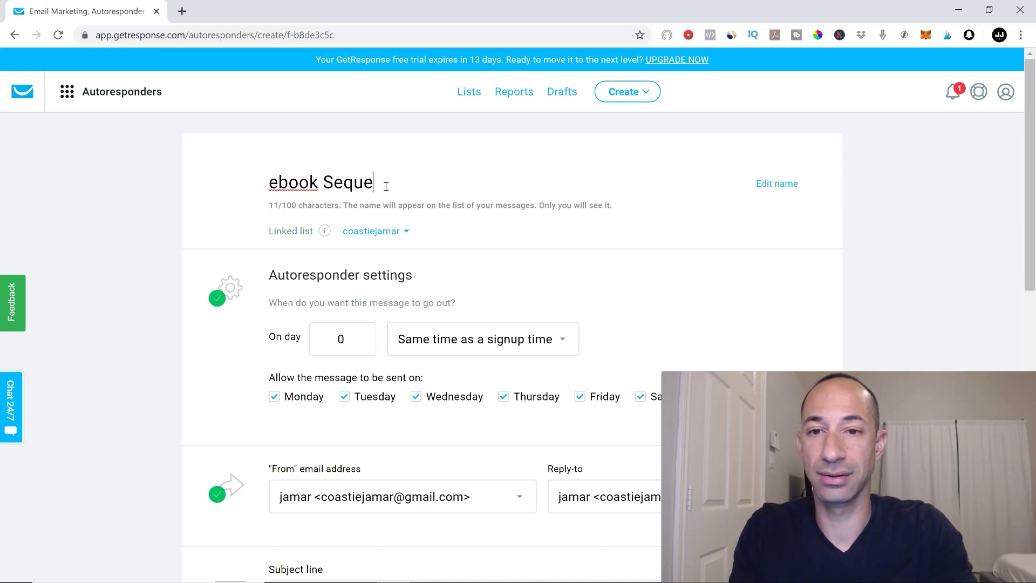
- Link the autoresponder to the gr_demolist1 list and set it to go out on day 1
{"action": "left_click", "coordinate": [406, 232]}
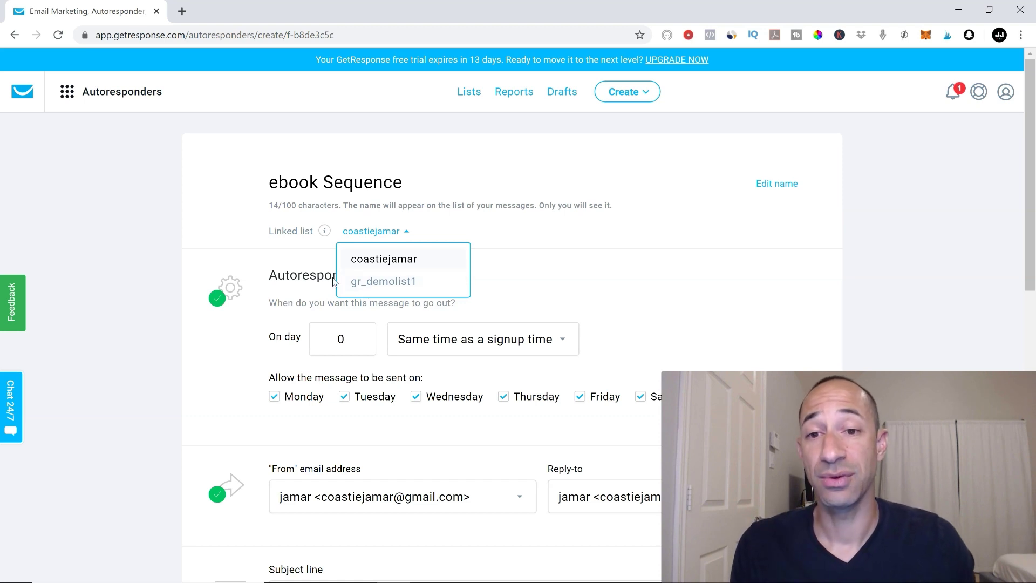
{"action": "left_click", "coordinate": [371, 284]}
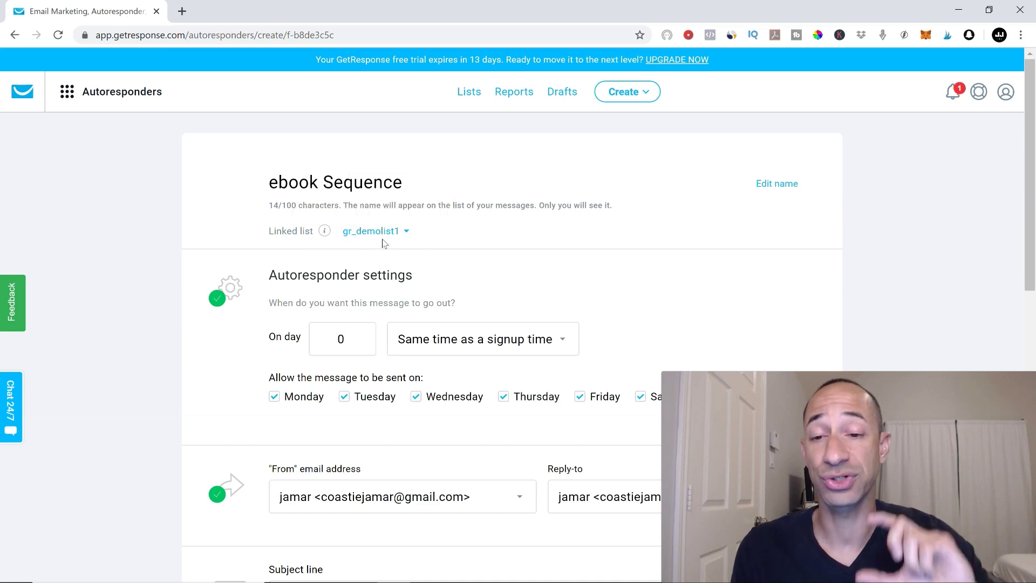
{"action": "left_click", "coordinate": [361, 335]}
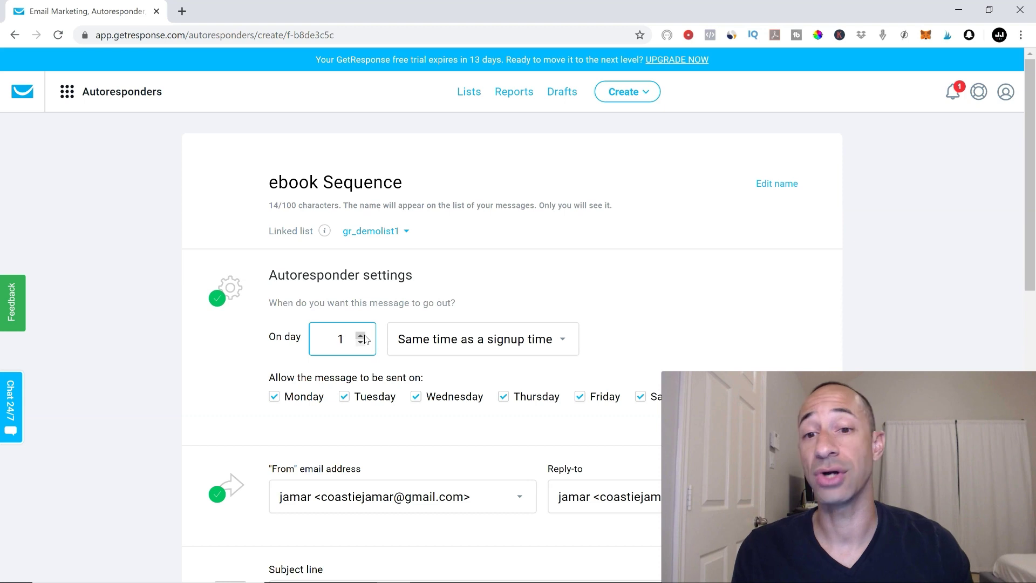
- Try the "With a delay of" send timing and set it back to "Same time as a signup time"
{"action": "left_click", "coordinate": [566, 339]}
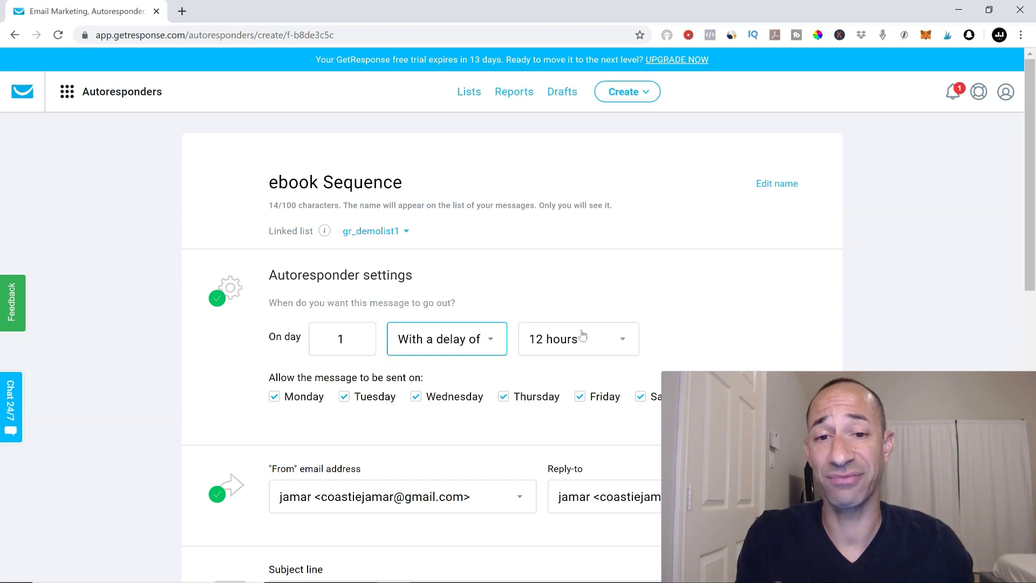
{"action": "left_click", "coordinate": [624, 343]}
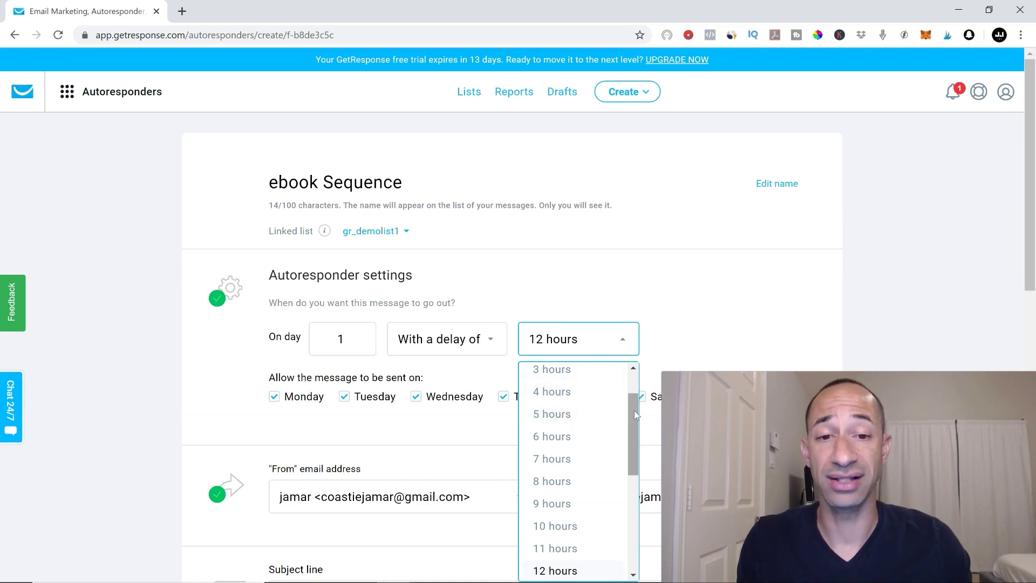
{"action": "scroll", "coordinate": [633, 410], "scroll_direction": "up", "scroll_amount": 2}
{"action": "left_click", "coordinate": [495, 344]}
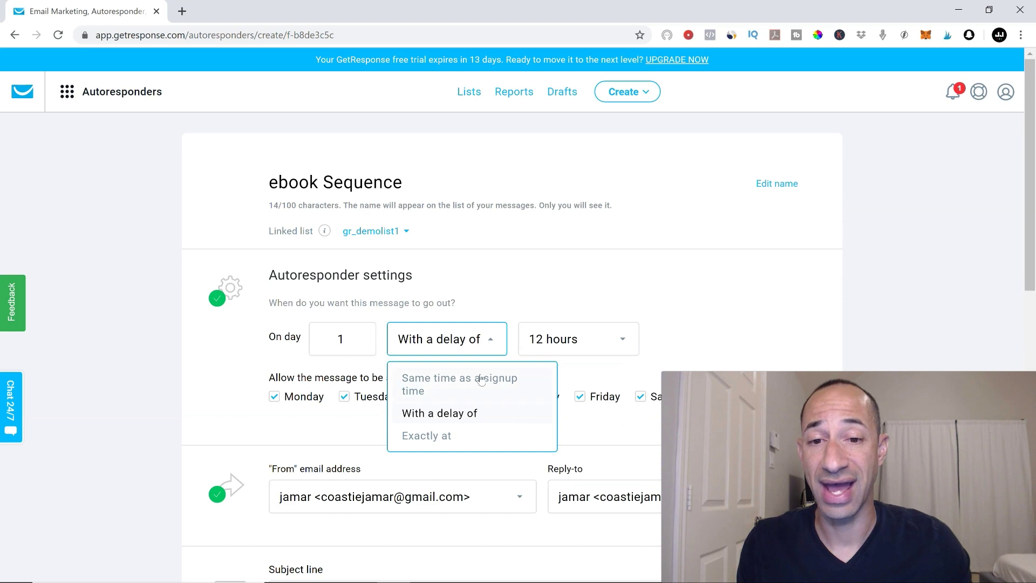
{"action": "left_click", "coordinate": [453, 384]}
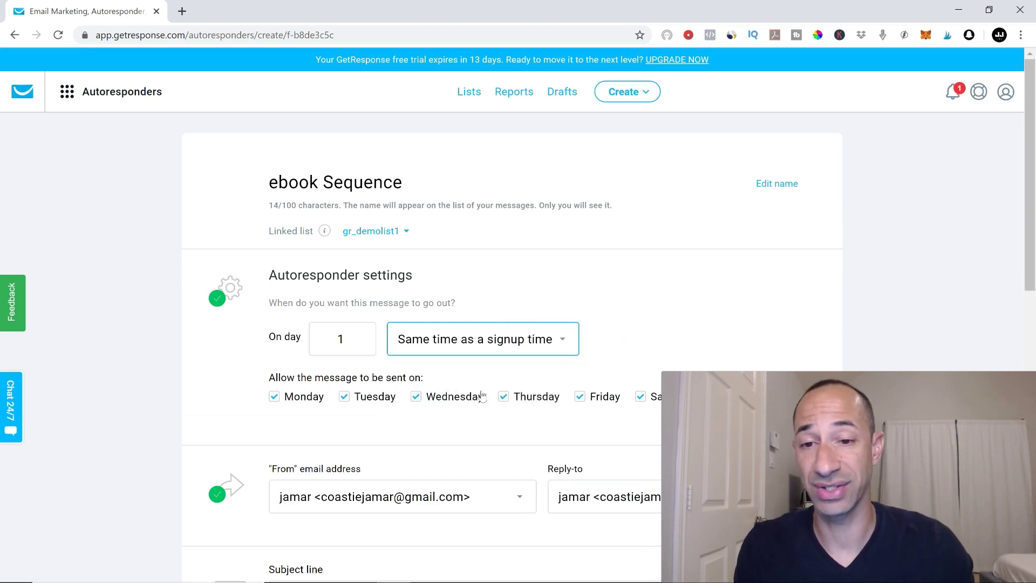
- Switch to the Document2 file in Word and copy the line "What emails do I send my leads?"
{"action": "scroll", "coordinate": [637, 254], "scroll_direction": "down", "scroll_amount": 3}
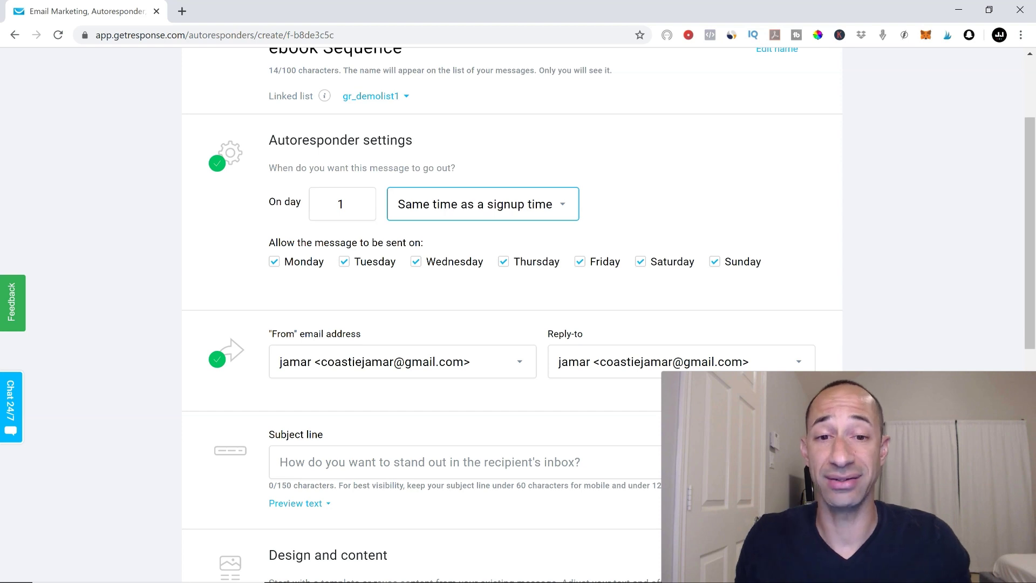
{"action": "scroll", "coordinate": [771, 282], "scroll_direction": "down", "scroll_amount": 2}
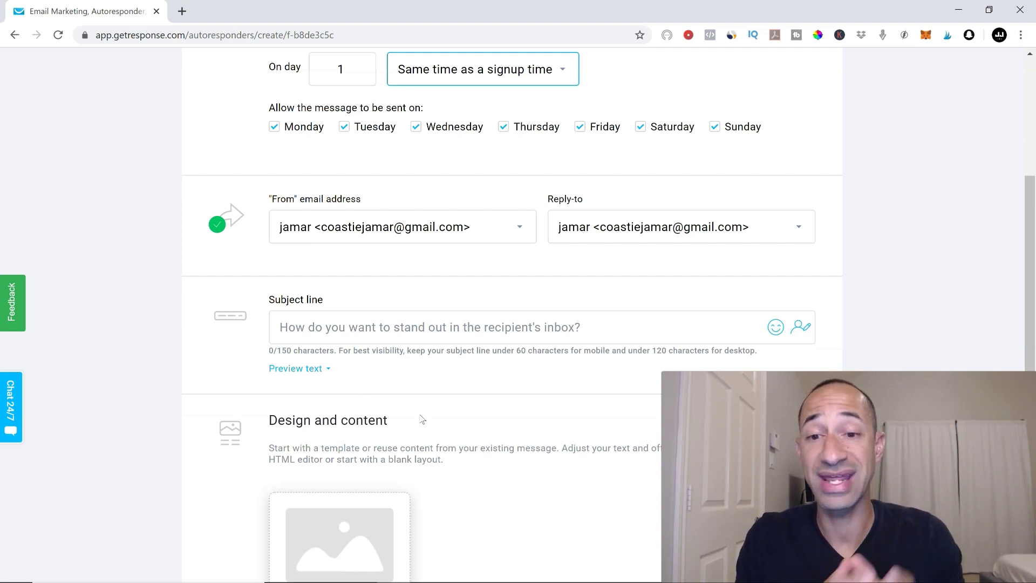
{"action": "scroll", "coordinate": [507, 359], "scroll_direction": "down", "scroll_amount": 5}
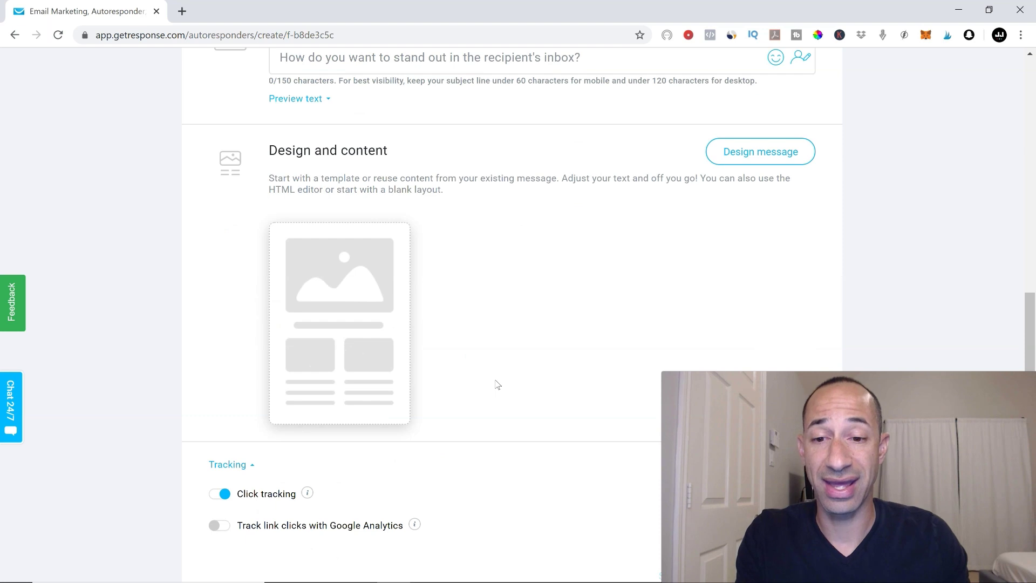
{"action": "scroll", "coordinate": [495, 383], "scroll_direction": "up", "scroll_amount": 5}
{"action": "left_click", "coordinate": [460, 570]}
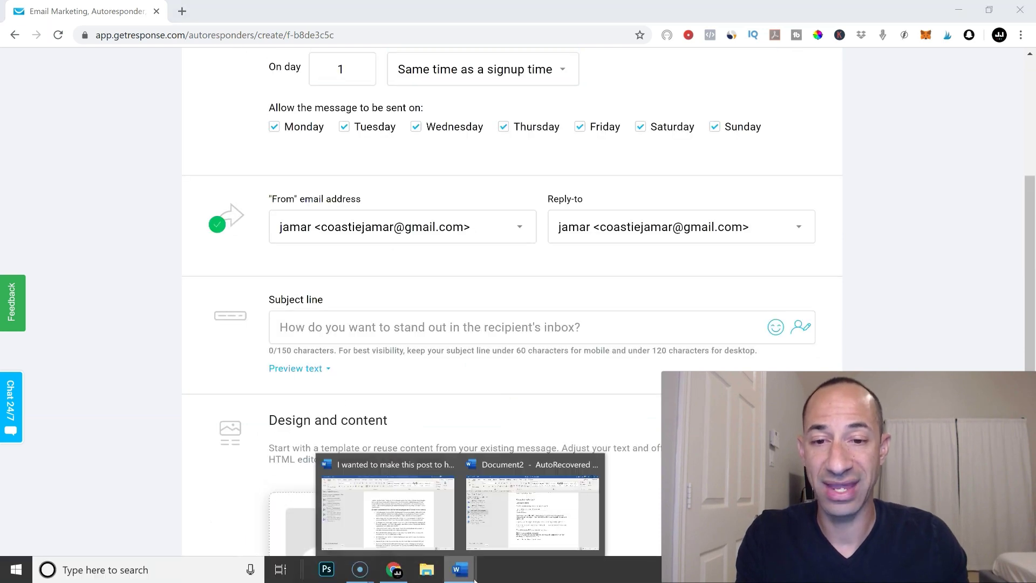
{"action": "left_click", "coordinate": [502, 521]}
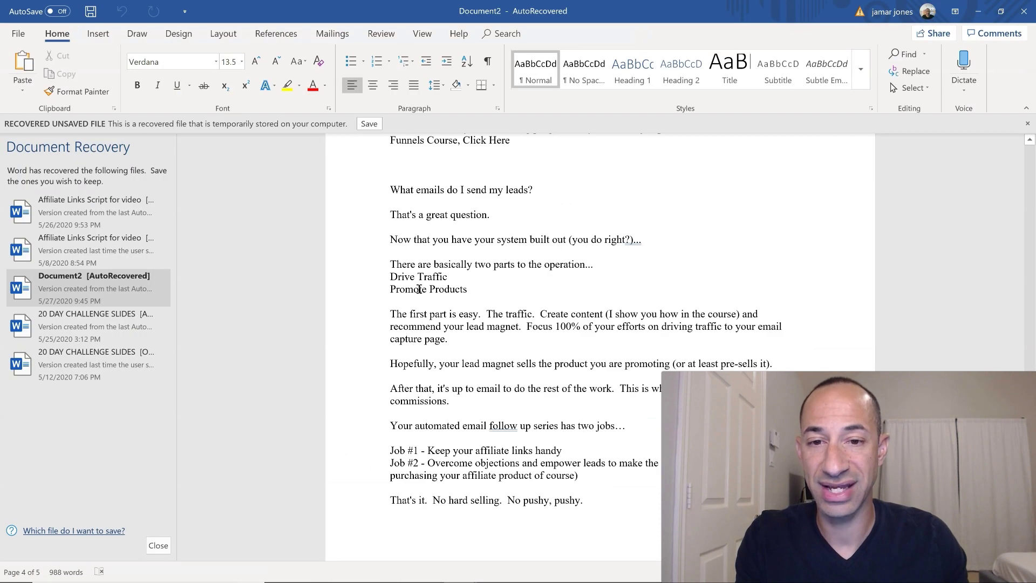
{"action": "left_click_drag", "start_coordinate": [390, 191], "coordinate": [538, 191]}
{"action": "right_click", "coordinate": [503, 193]}
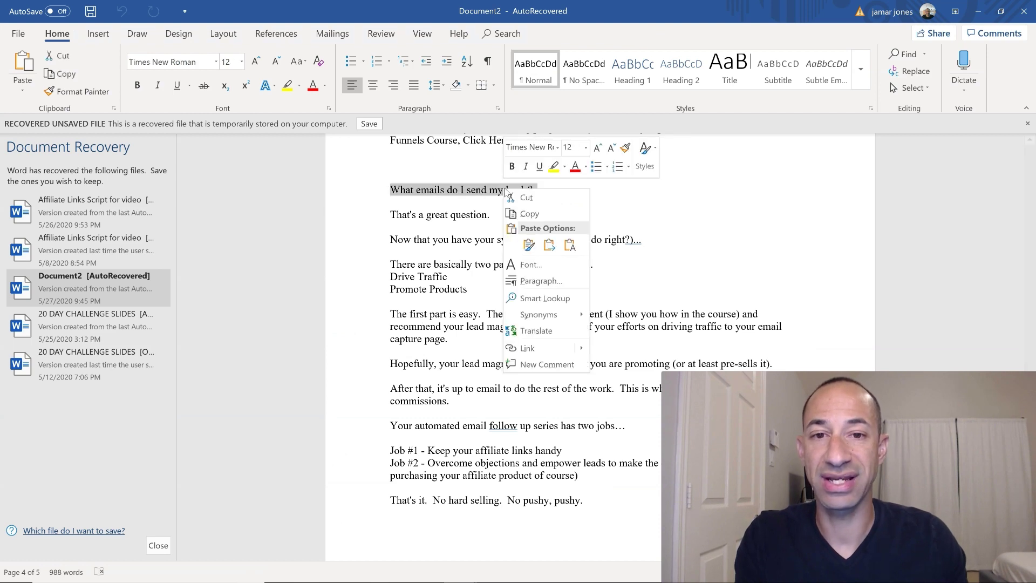
{"action": "left_click", "coordinate": [534, 211]}
- Return to GetResponse in the browser and paste the copied line as the autoresponder's subject line
{"action": "mouse_move", "coordinate": [427, 578]}
{"action": "left_click", "coordinate": [460, 570]}
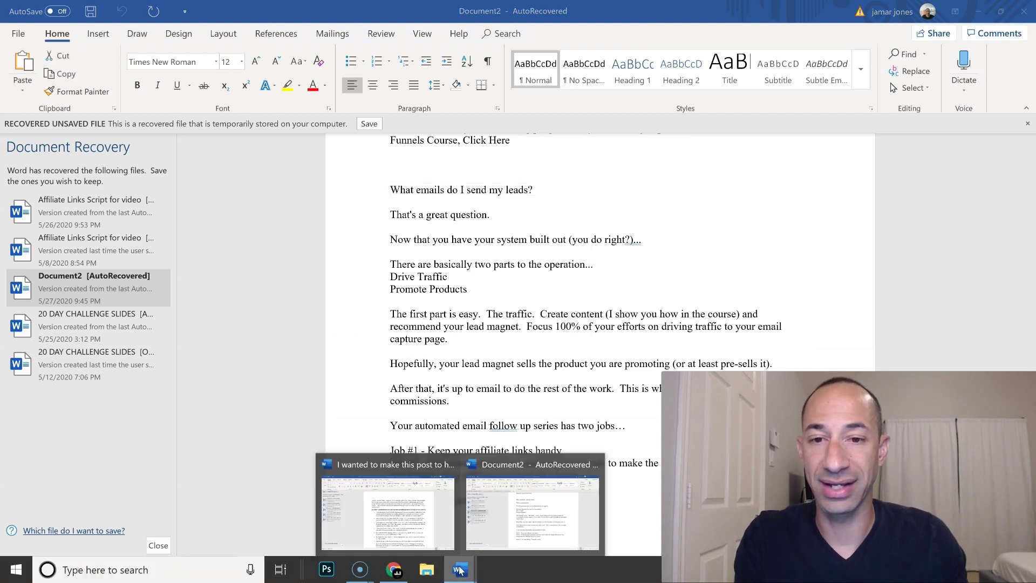
{"action": "left_click", "coordinate": [397, 575]}
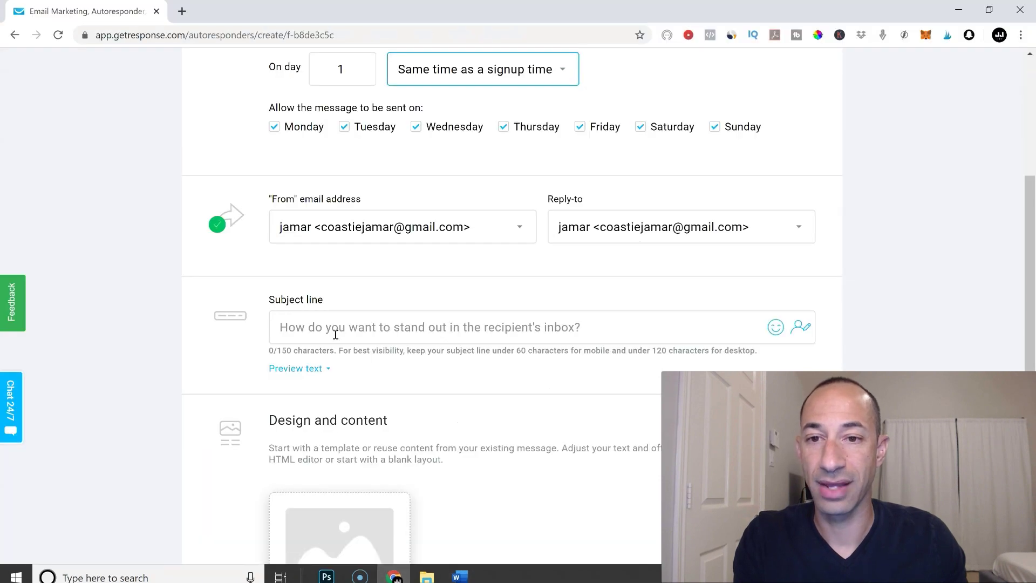
{"action": "right_click", "coordinate": [300, 326]}
{"action": "left_click", "coordinate": [356, 429]}
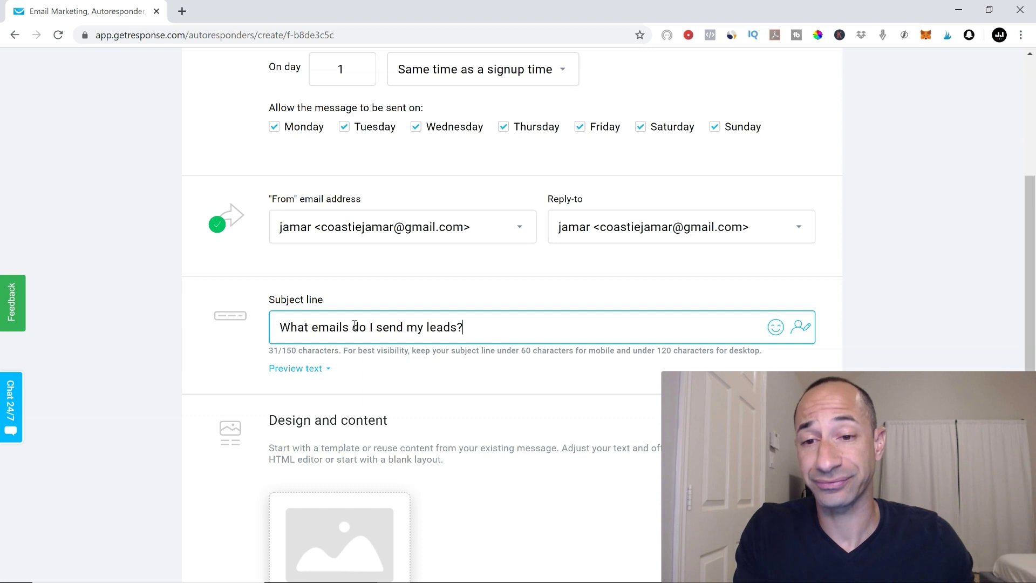
- Replace the subject line with "Did you catch the important information at the bottom of my eBook?"
{"action": "left_click_drag", "start_coordinate": [311, 328], "coordinate": [467, 327]}
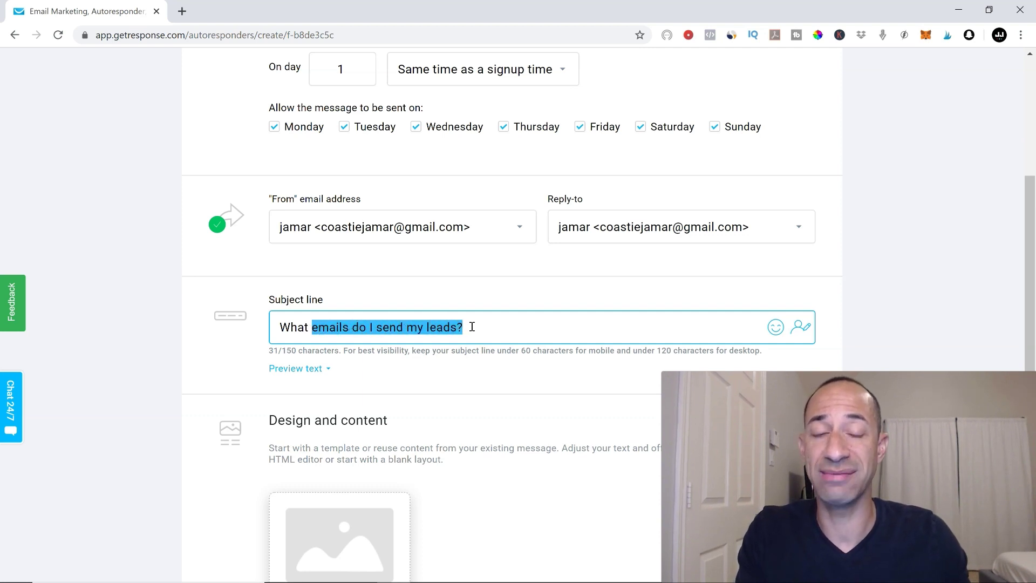
{"action": "key", "text": "BackSpace"}
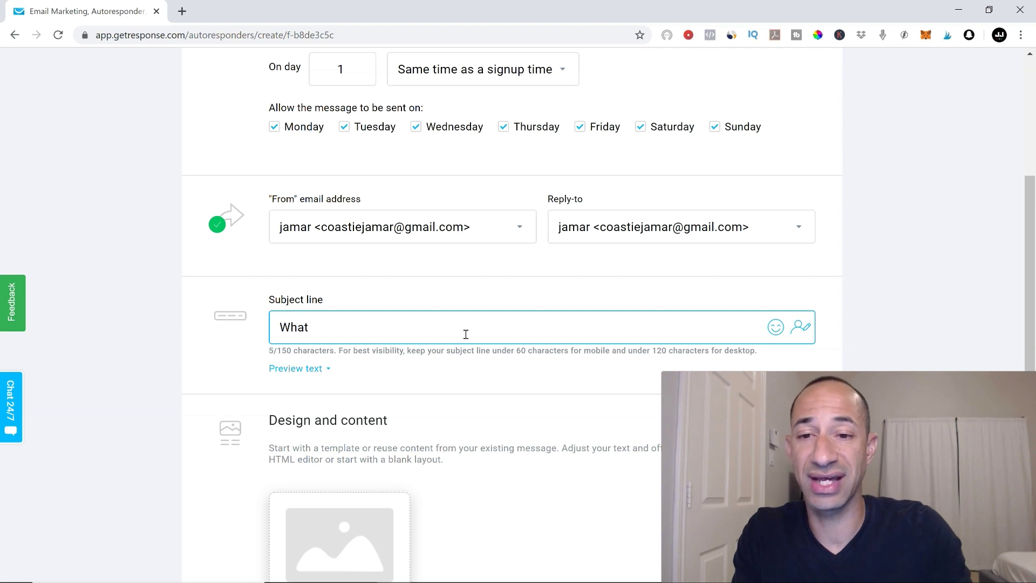
{"action": "key", "text": "BackSpace"}
{"action": "key", "text": "BackSpace"}
{"action": "key", "text": "BackSpace"}
{"action": "key", "text": "BackSpace"}
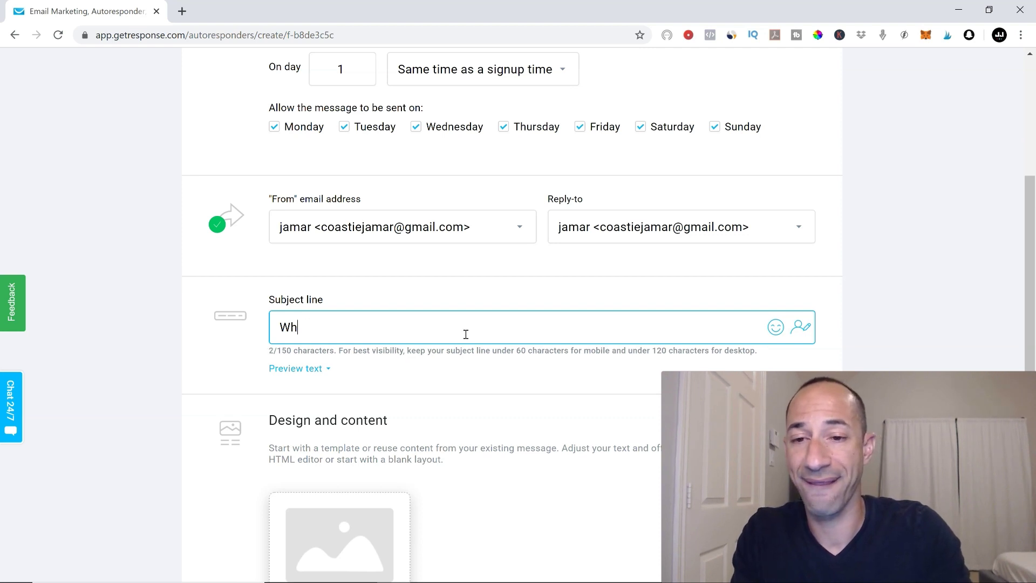
{"action": "type", "text": "Did you c"}
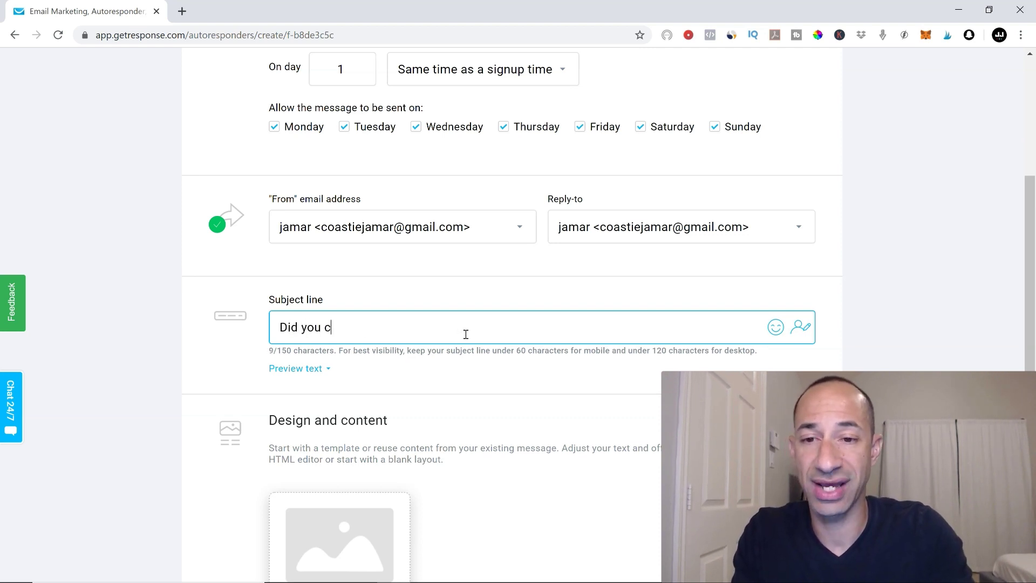
{"action": "type", "text": "atch that kno"}
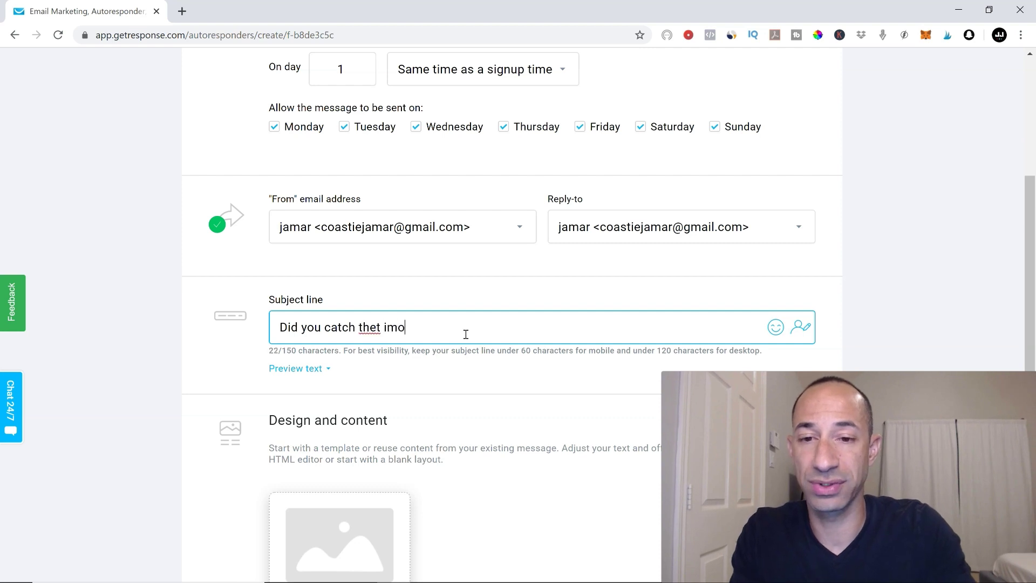
{"action": "key", "text": "BackSpace"}
{"action": "key", "text": "BackSpace"}
{"action": "key", "text": "BackSpace"}
{"action": "key", "text": "BackSpace"}
{"action": "key", "text": "BackSpace"}
{"action": "key", "text": "BackSpace"}
{"action": "type", "text": "e impor"}
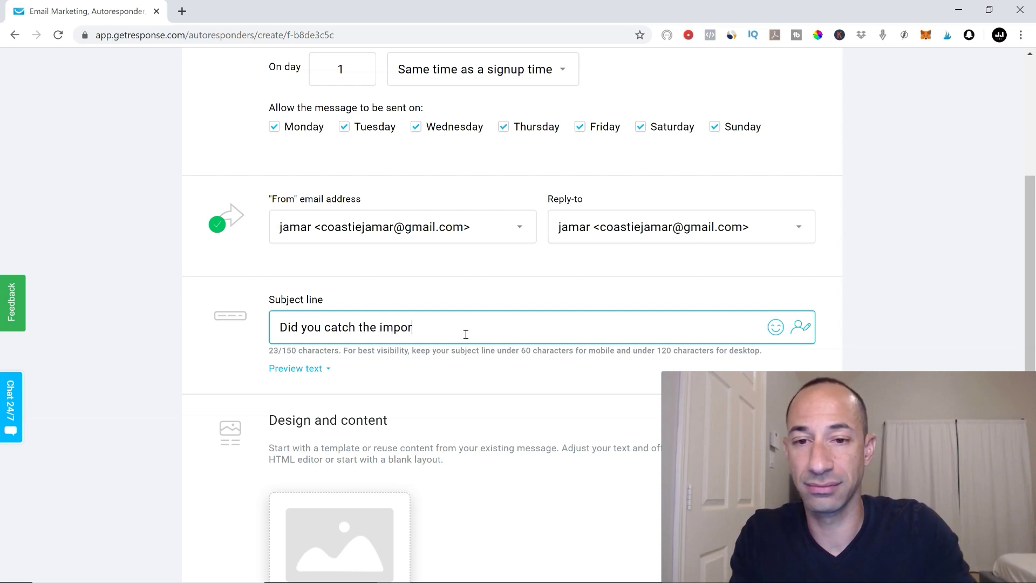
{"action": "type", "text": "tant information "}
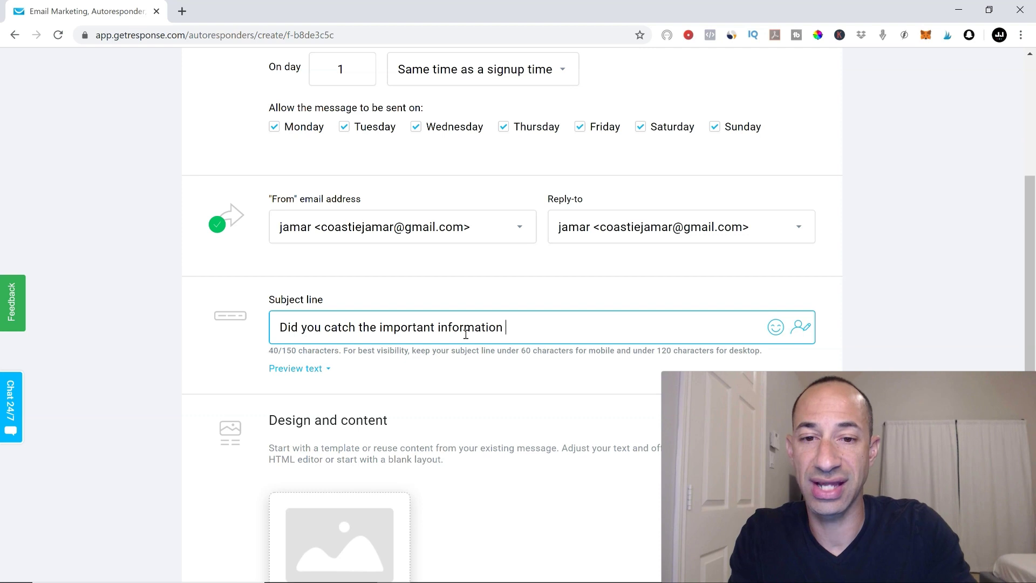
{"action": "type", "text": "at the bottom of m"}
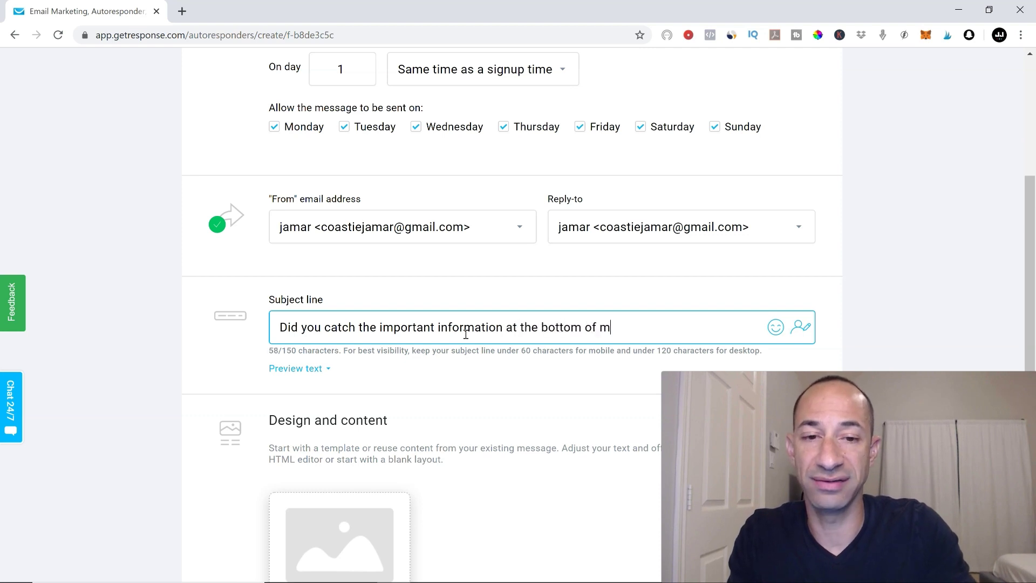
{"action": "type", "text": "y eBook?"}
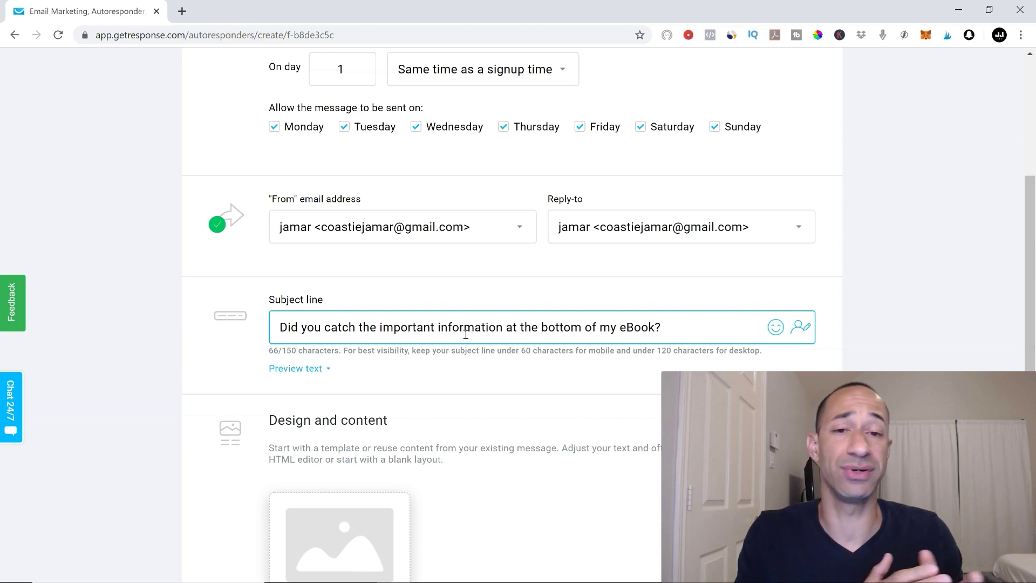
- Start designing the message content from the "Blank template" layout among the blank templates
{"action": "scroll", "coordinate": [405, 362], "scroll_direction": "down", "scroll_amount": 5}
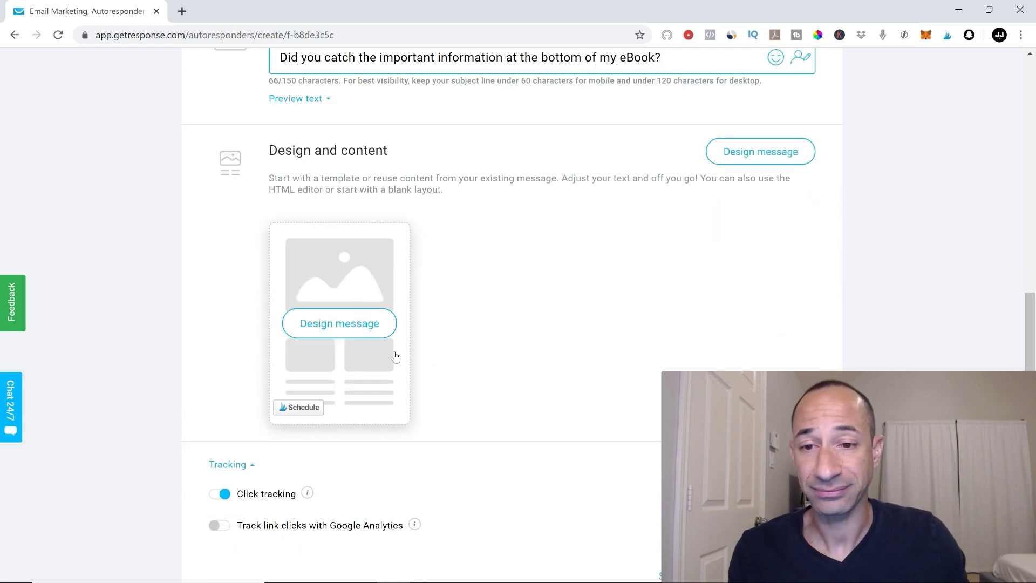
{"action": "left_click", "coordinate": [338, 326]}
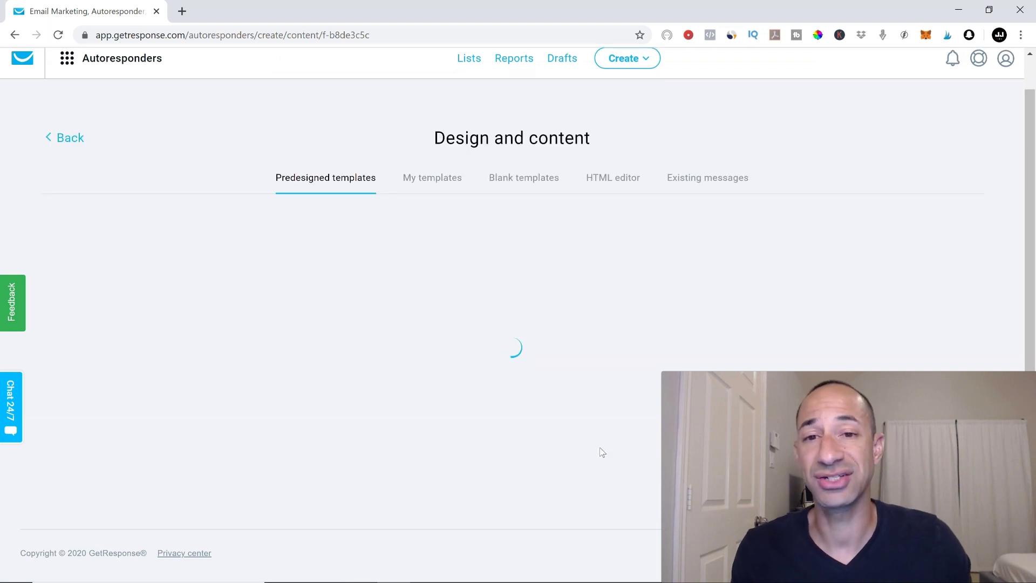
{"action": "scroll", "coordinate": [574, 353], "scroll_direction": "down", "scroll_amount": 5}
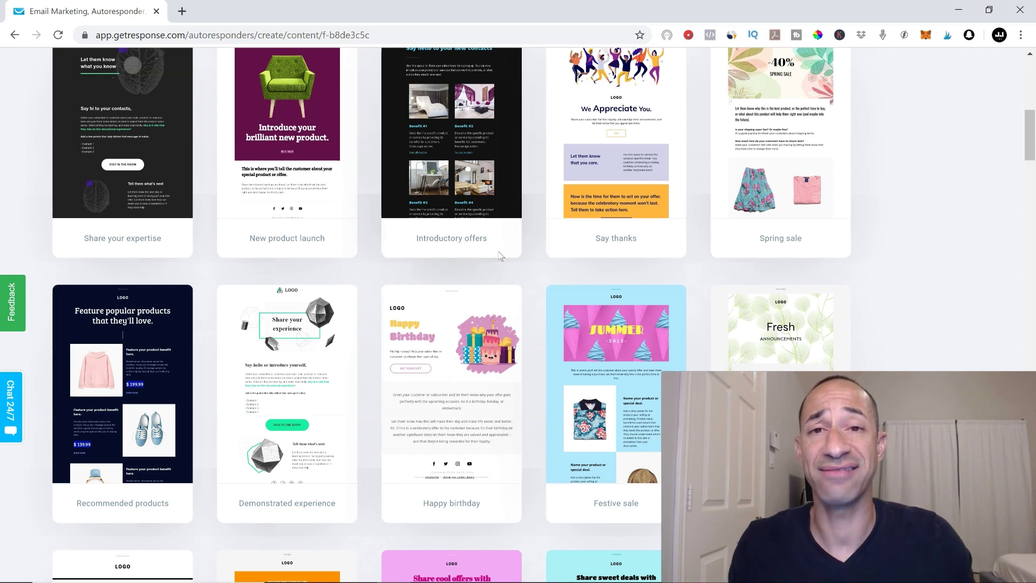
{"action": "scroll", "coordinate": [519, 276], "scroll_direction": "up", "scroll_amount": 10}
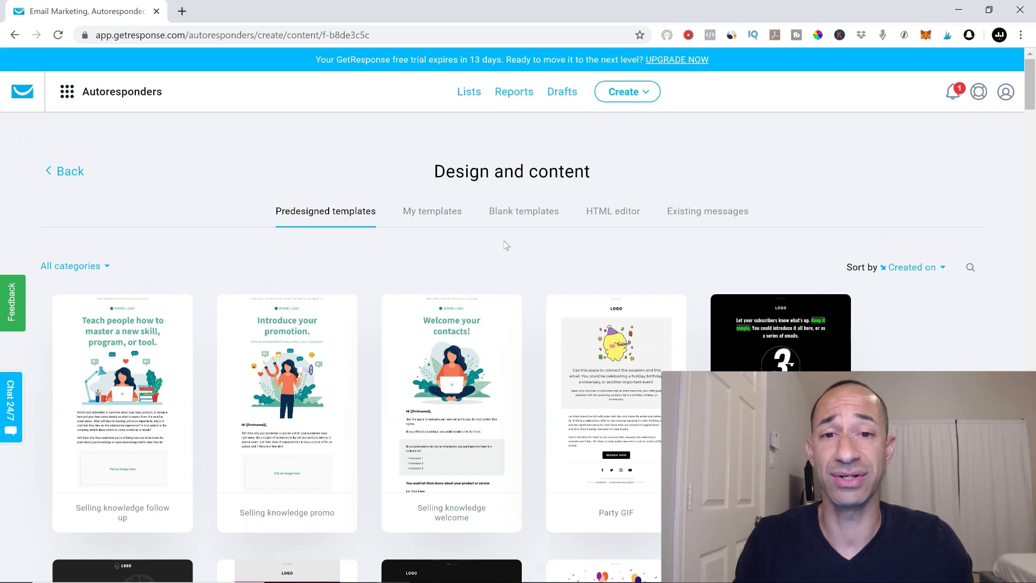
{"action": "left_click", "coordinate": [523, 217]}
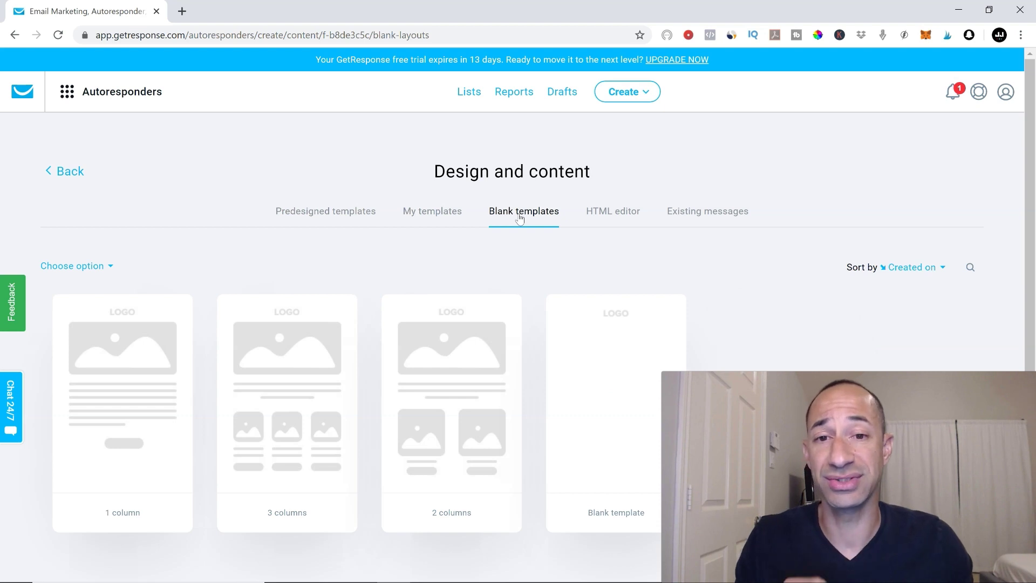
{"action": "left_click", "coordinate": [562, 334]}
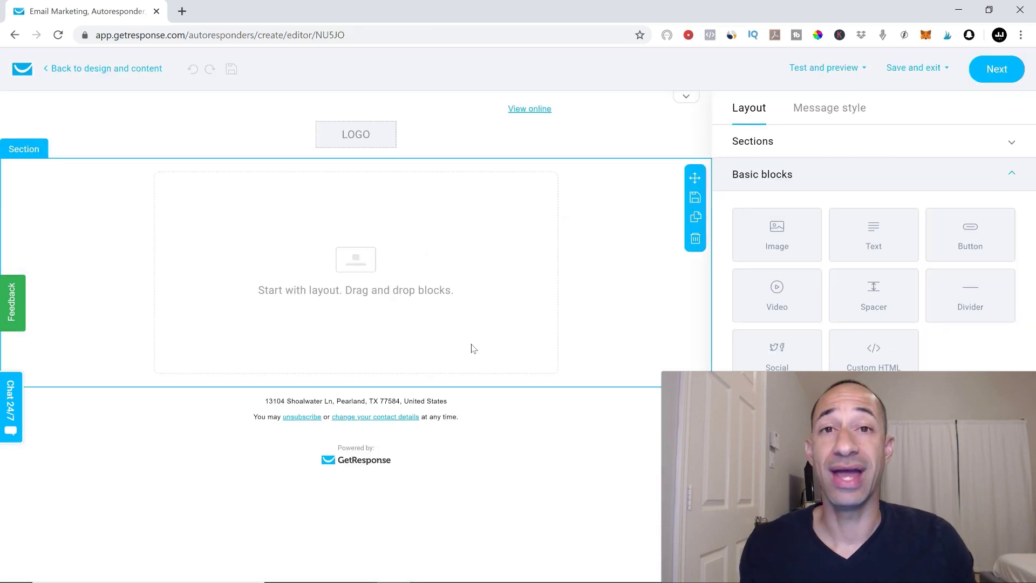
- Add a text block to the empty section beneath the logo in the message layout
{"action": "left_click", "coordinate": [356, 139]}
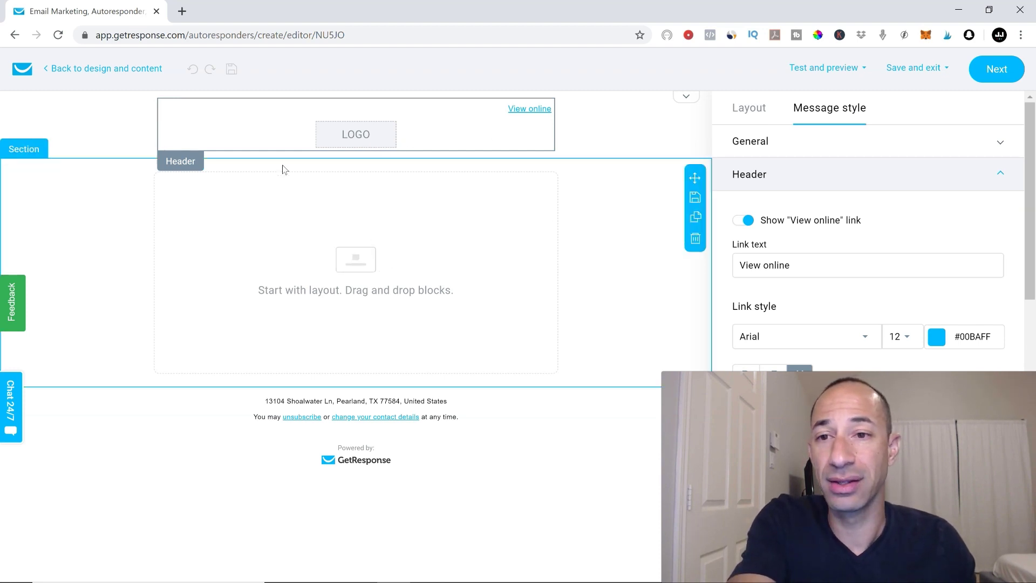
{"action": "left_click", "coordinate": [421, 152]}
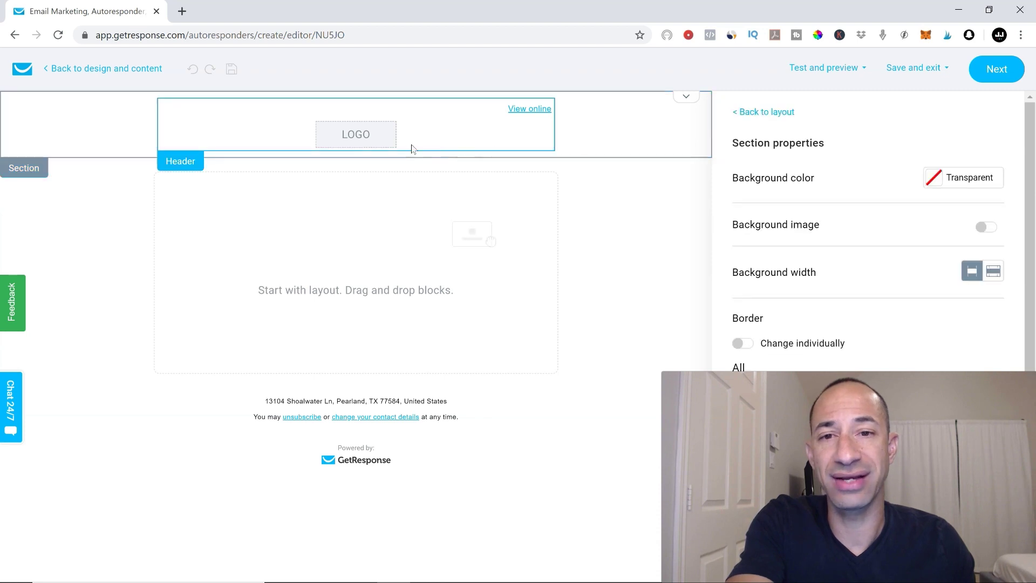
{"action": "left_click", "coordinate": [393, 143]}
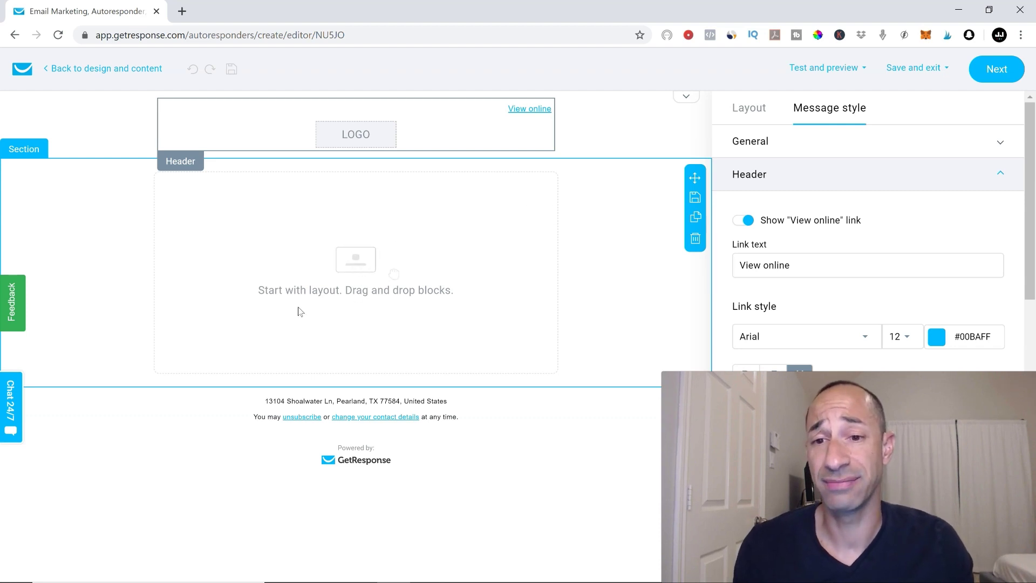
{"action": "left_click", "coordinate": [754, 113]}
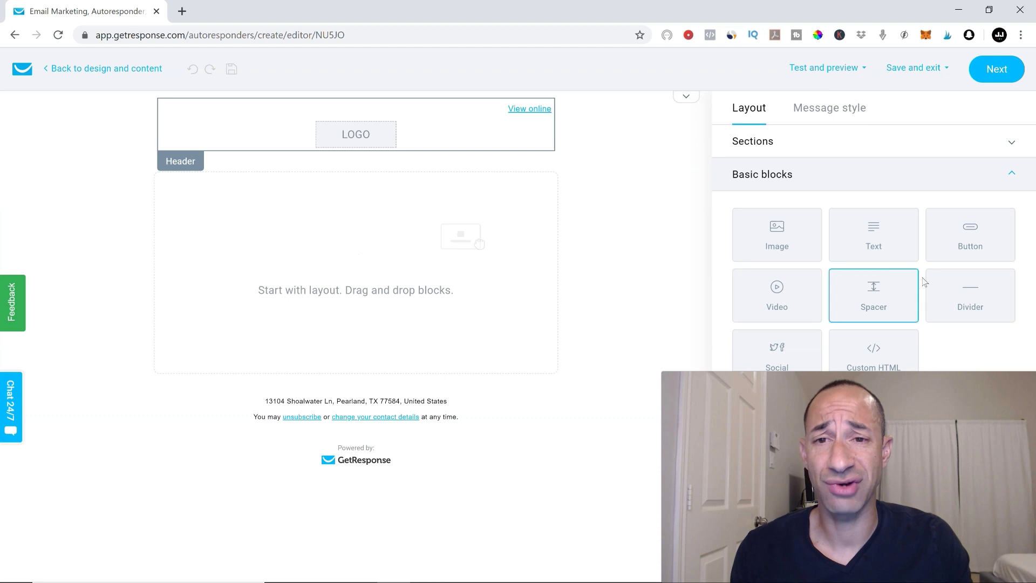
{"action": "left_click_drag", "start_coordinate": [876, 236], "coordinate": [323, 235]}
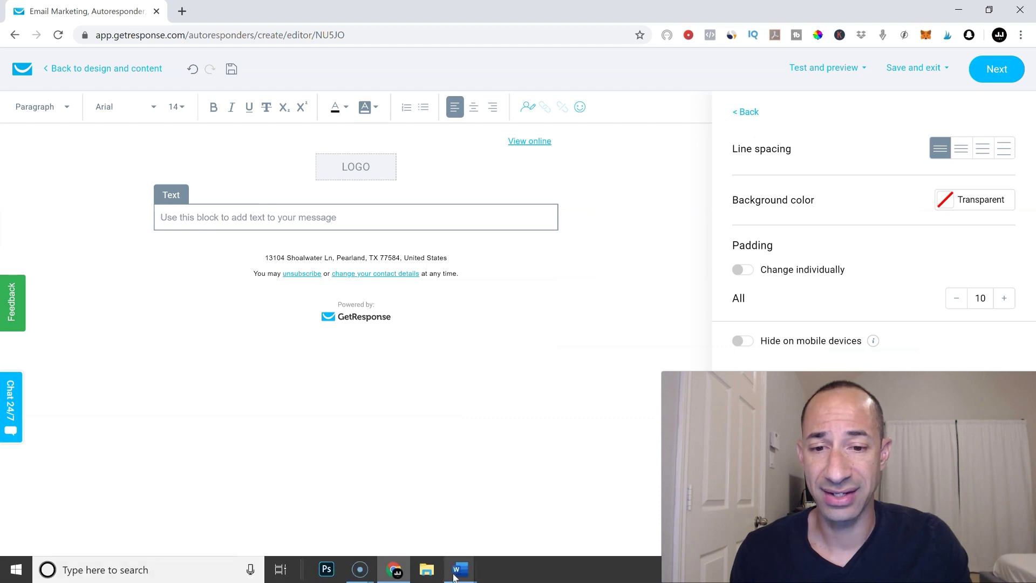
- Switch to Document2 in Word and copy the email body from "That's a great question." through the closing "Click Here" line
{"action": "mouse_move", "coordinate": [459, 577]}
{"action": "left_click", "coordinate": [528, 511]}
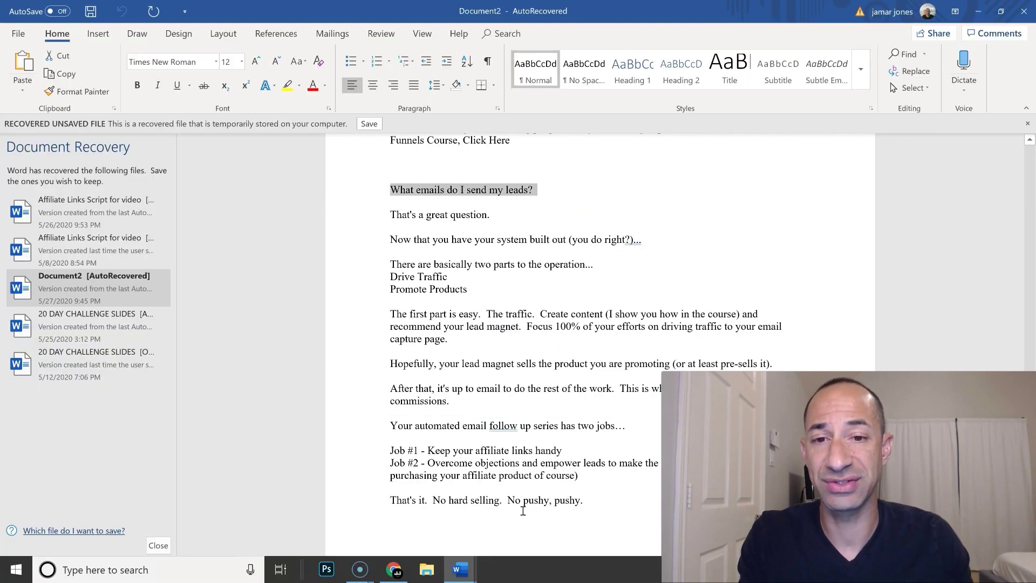
{"action": "left_click_drag", "start_coordinate": [392, 214], "coordinate": [540, 269]}
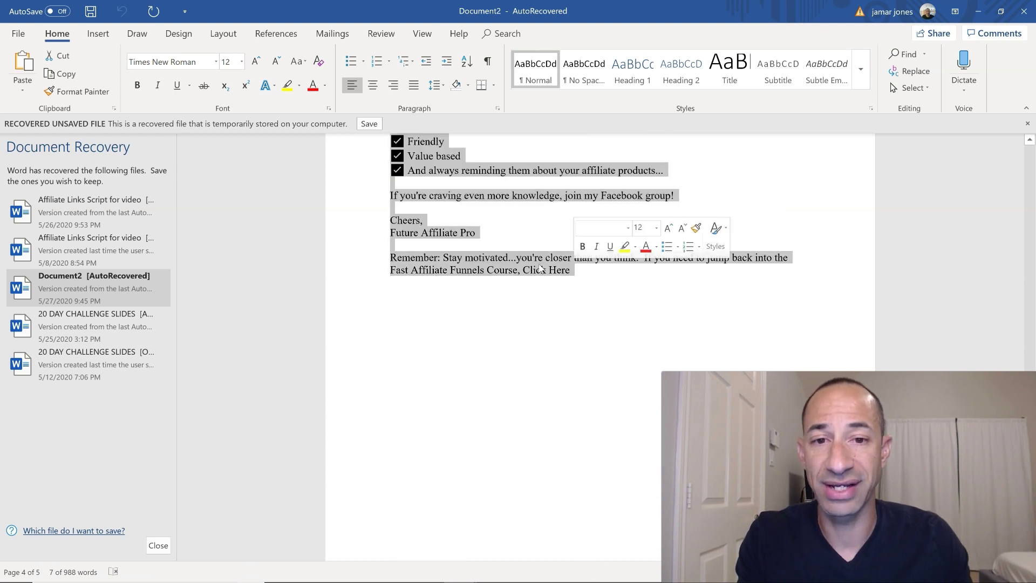
{"action": "right_click", "coordinate": [540, 268]}
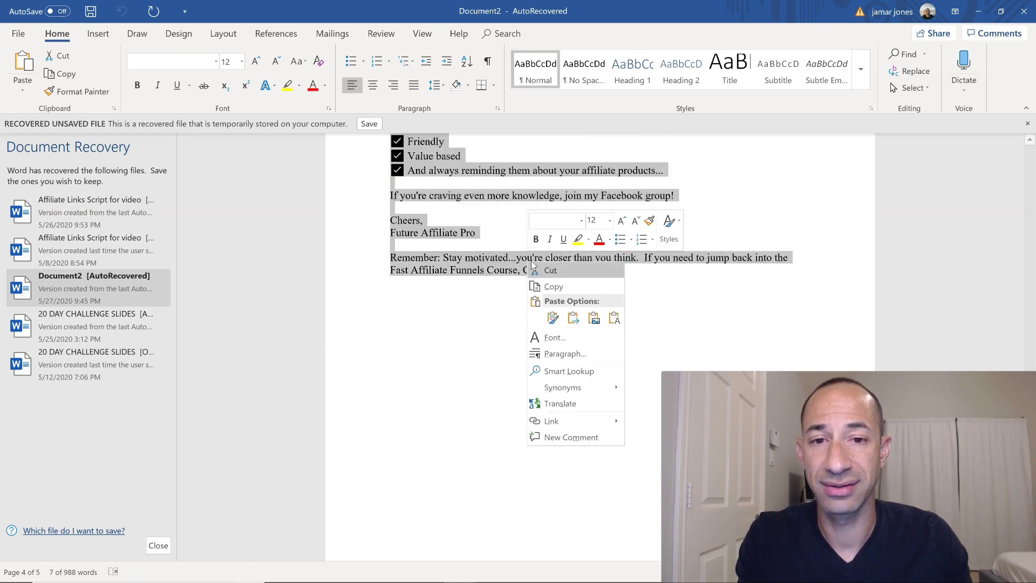
{"action": "left_click", "coordinate": [552, 286]}
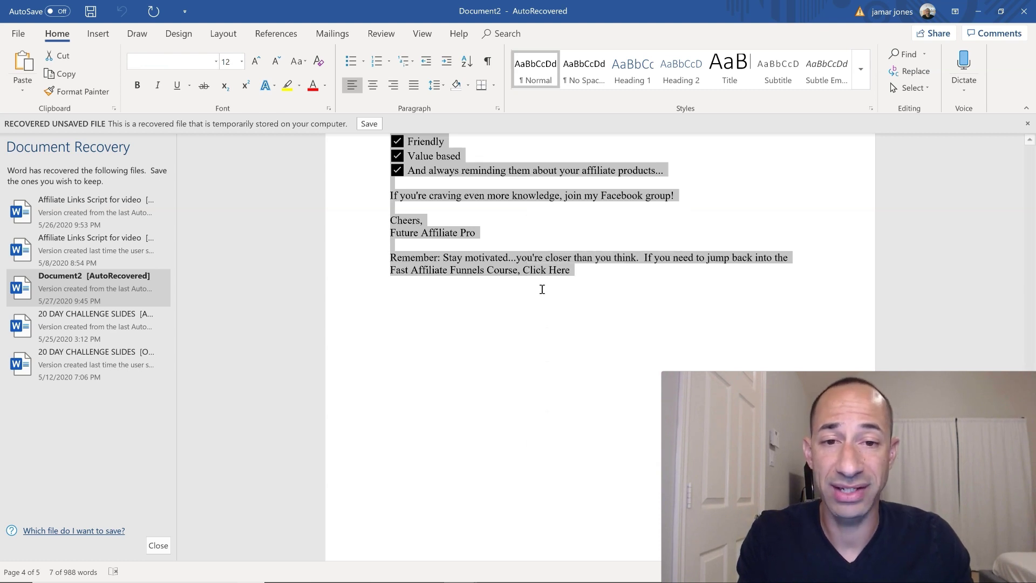
- Return to the GetResponse editor in the browser and paste the copied email body into the text block
{"action": "left_click", "coordinate": [396, 571]}
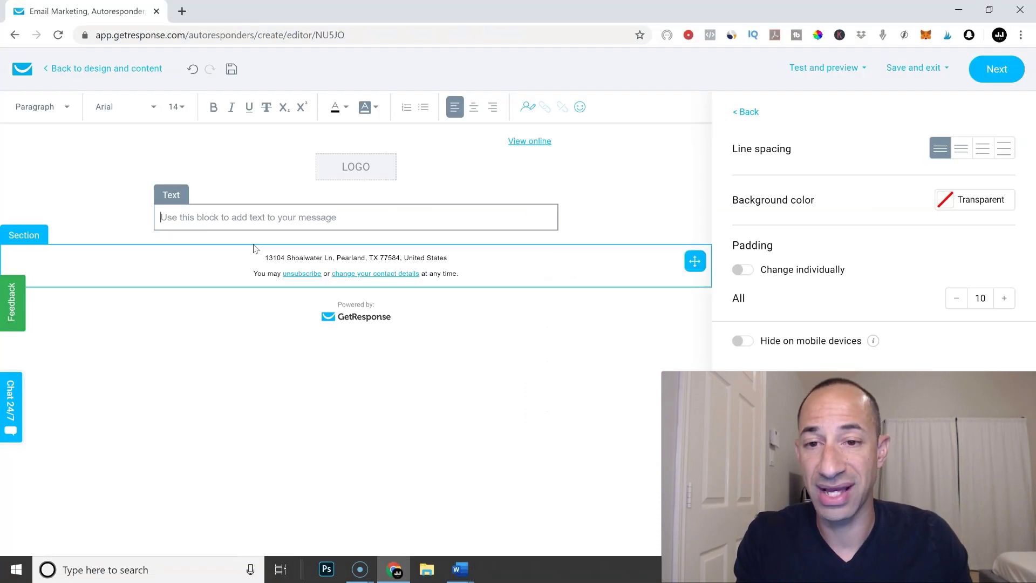
{"action": "right_click", "coordinate": [231, 216]}
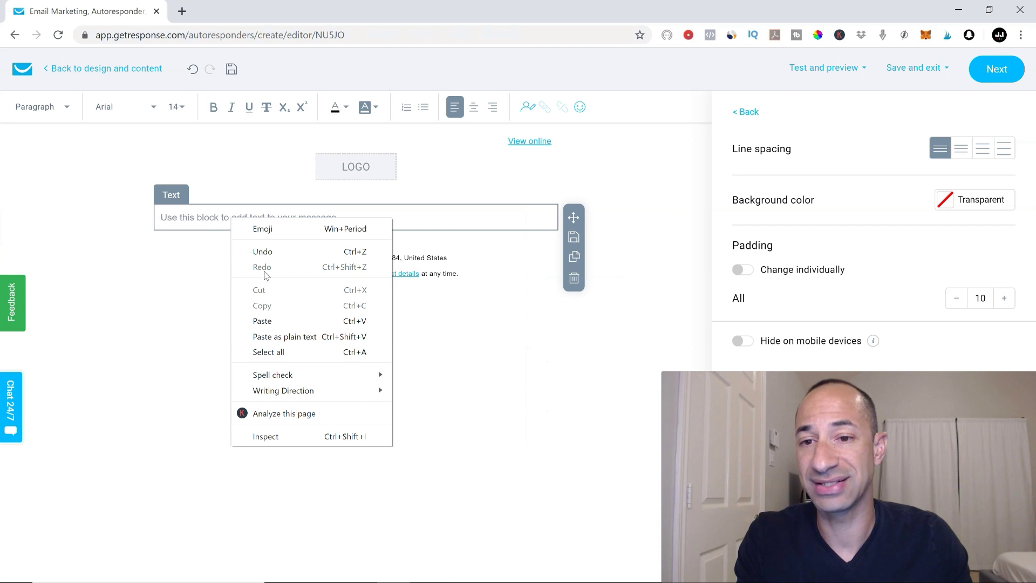
{"action": "left_click", "coordinate": [270, 320]}
{"action": "scroll", "coordinate": [356, 391], "scroll_direction": "up", "scroll_amount": 2}
{"action": "scroll", "coordinate": [234, 256], "scroll_direction": "down", "scroll_amount": 3}
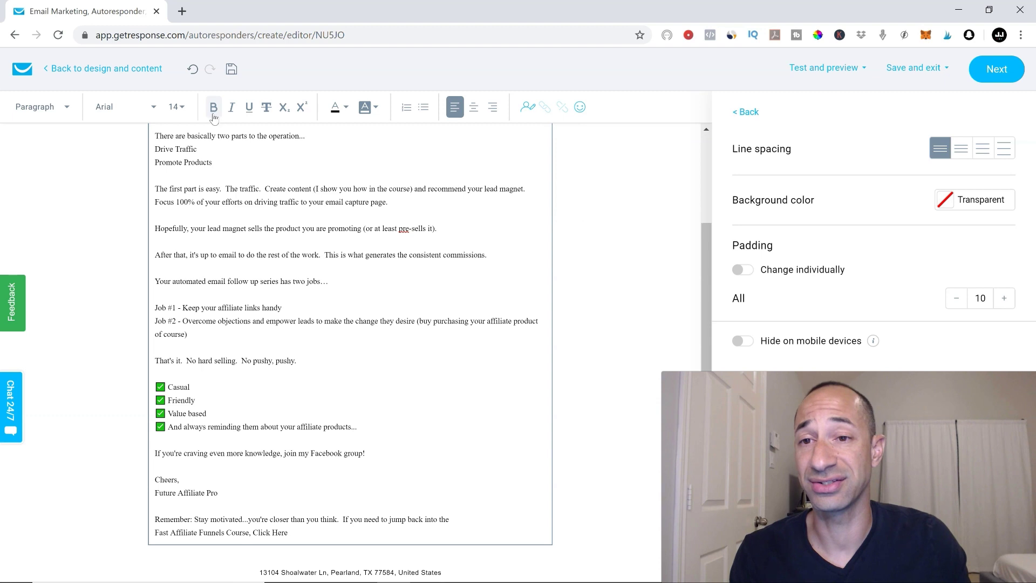
- Make the lines "Drive Traffic" and "Promote Products" bold
{"action": "scroll", "coordinate": [205, 219], "scroll_direction": "up", "scroll_amount": 3}
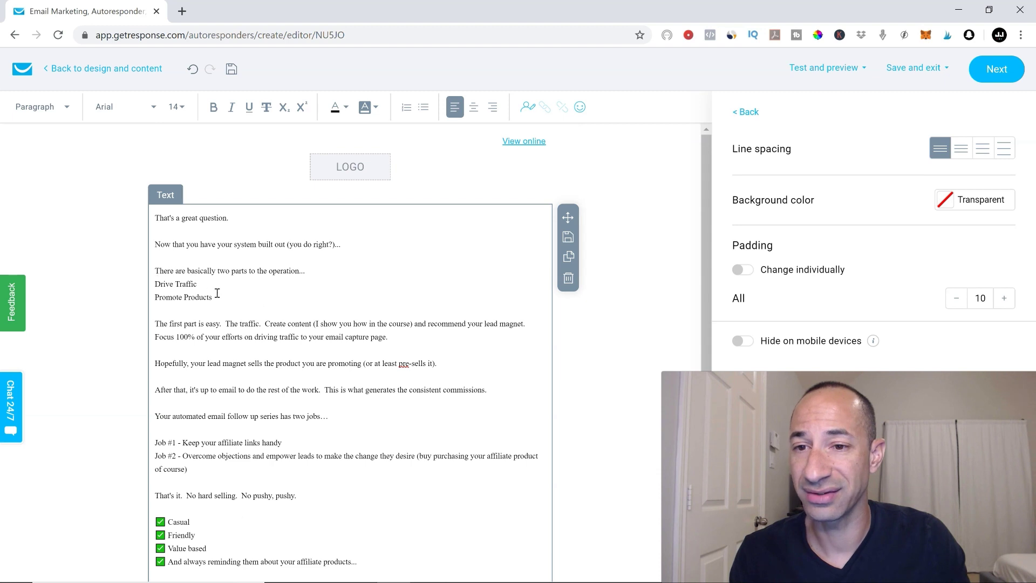
{"action": "left_click_drag", "start_coordinate": [216, 297], "coordinate": [156, 283]}
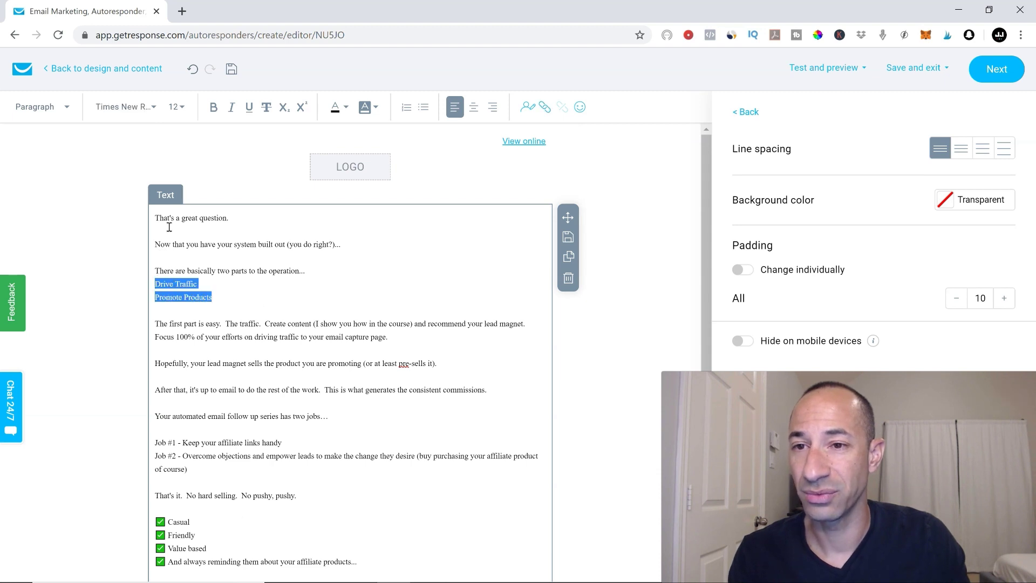
{"action": "left_click", "coordinate": [213, 107]}
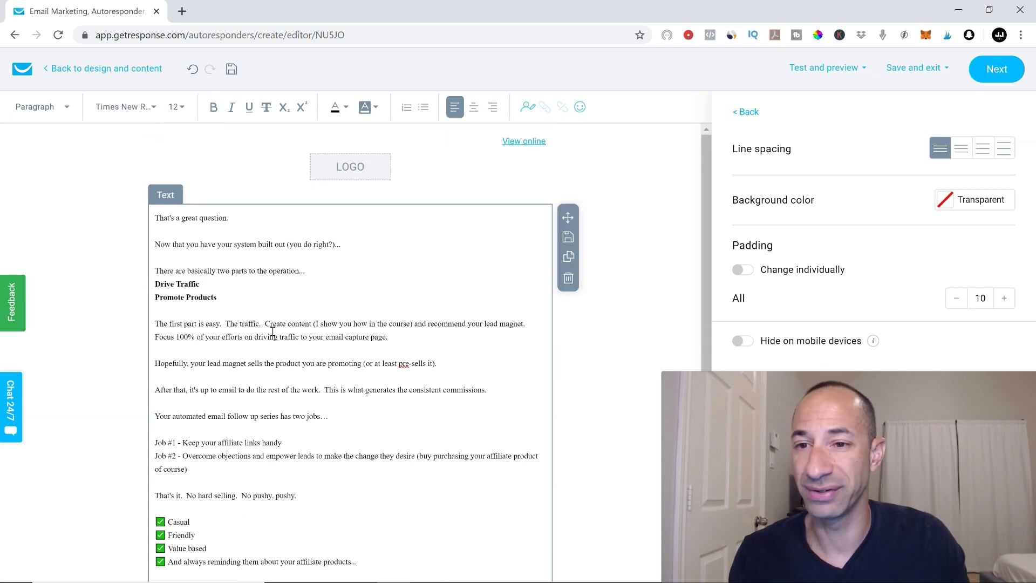
- Change the font of the entire email text to Verdana
{"action": "scroll", "coordinate": [271, 319], "scroll_direction": "down", "scroll_amount": 5}
{"action": "scroll", "coordinate": [201, 283], "scroll_direction": "up", "scroll_amount": 5}
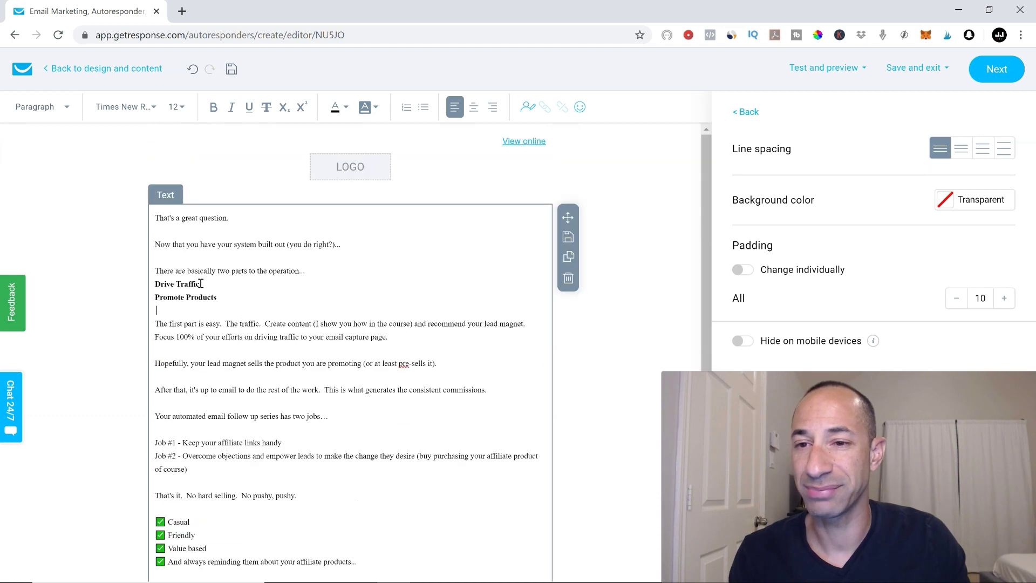
{"action": "left_click_drag", "start_coordinate": [156, 217], "coordinate": [304, 509]}
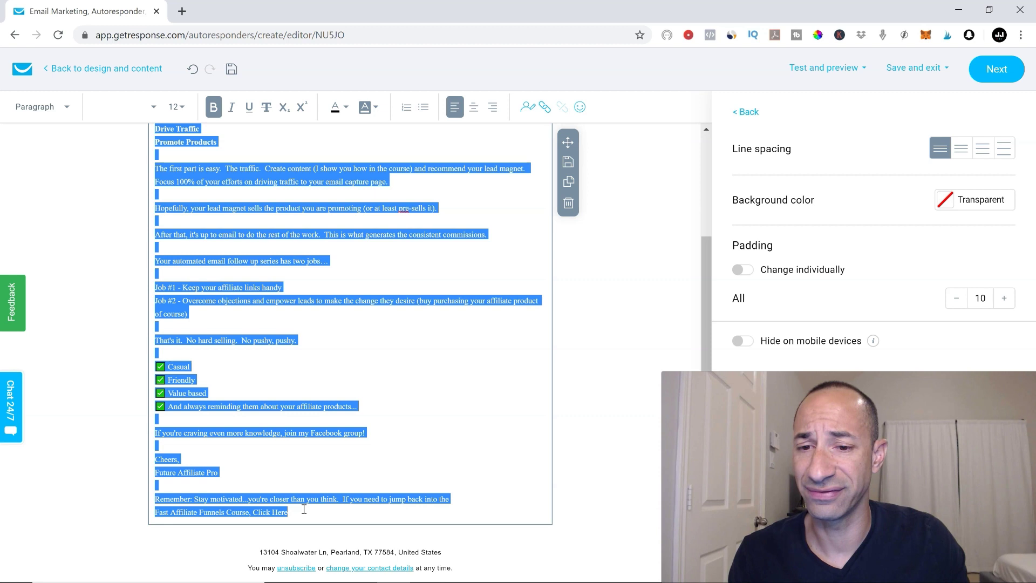
{"action": "left_click", "coordinate": [153, 106]}
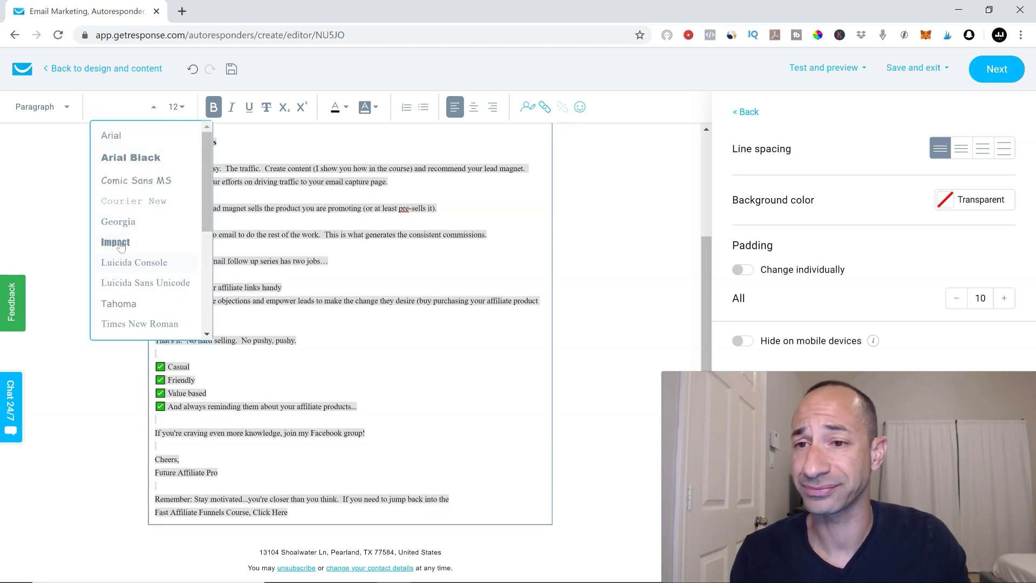
{"action": "scroll", "coordinate": [130, 292], "scroll_direction": "down", "scroll_amount": 3}
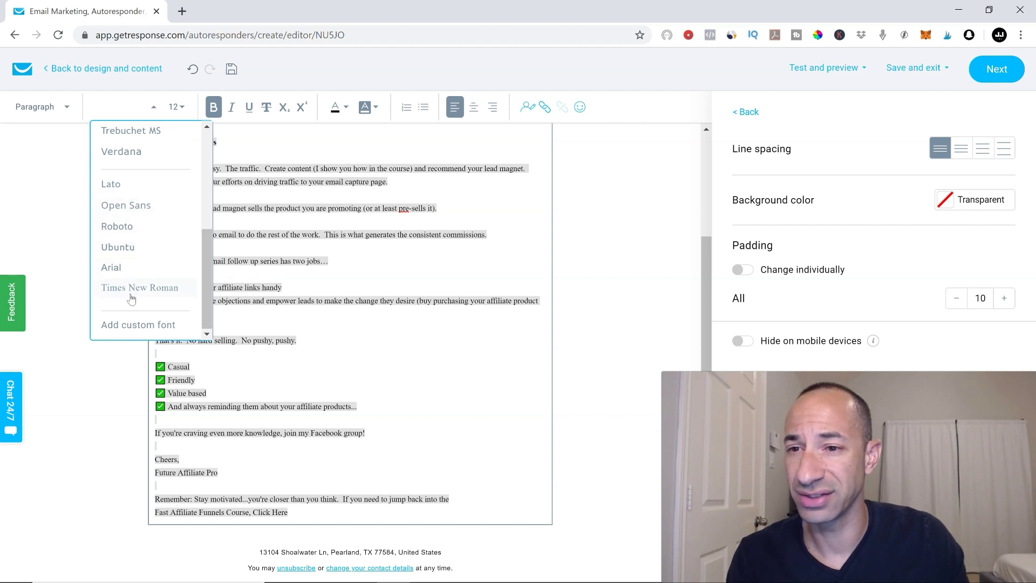
{"action": "scroll", "coordinate": [131, 299], "scroll_direction": "up", "scroll_amount": 1}
{"action": "left_click", "coordinate": [121, 219]}
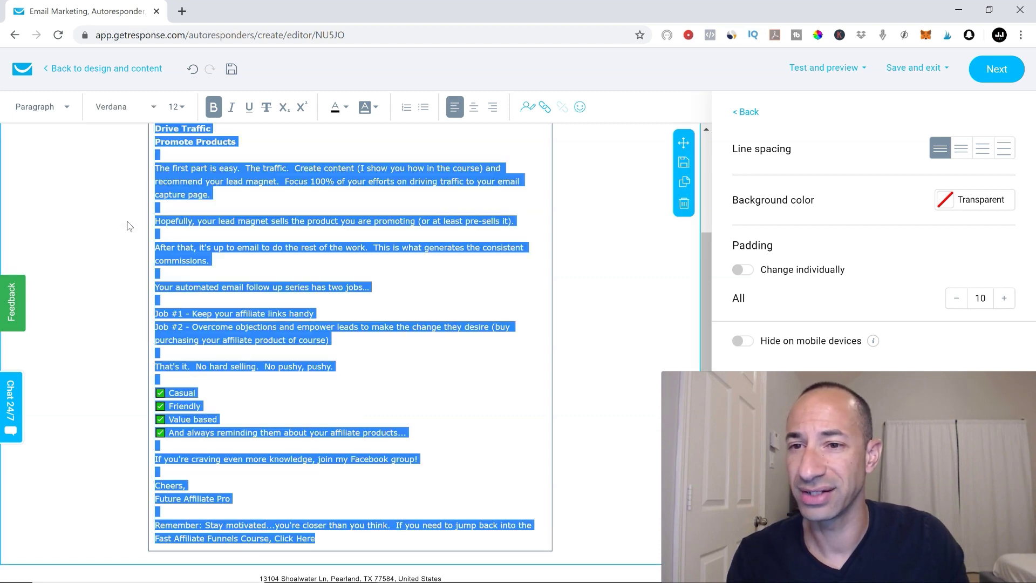
{"action": "left_click", "coordinate": [121, 276]}
{"action": "scroll", "coordinate": [324, 296], "scroll_direction": "up", "scroll_amount": 4}
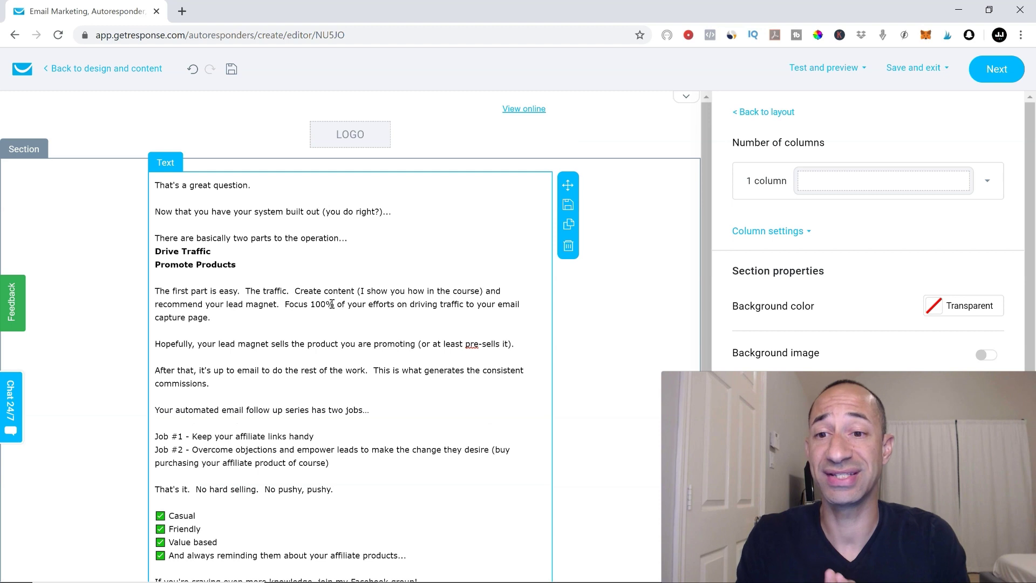
{"action": "scroll", "coordinate": [339, 313], "scroll_direction": "down", "scroll_amount": 4}
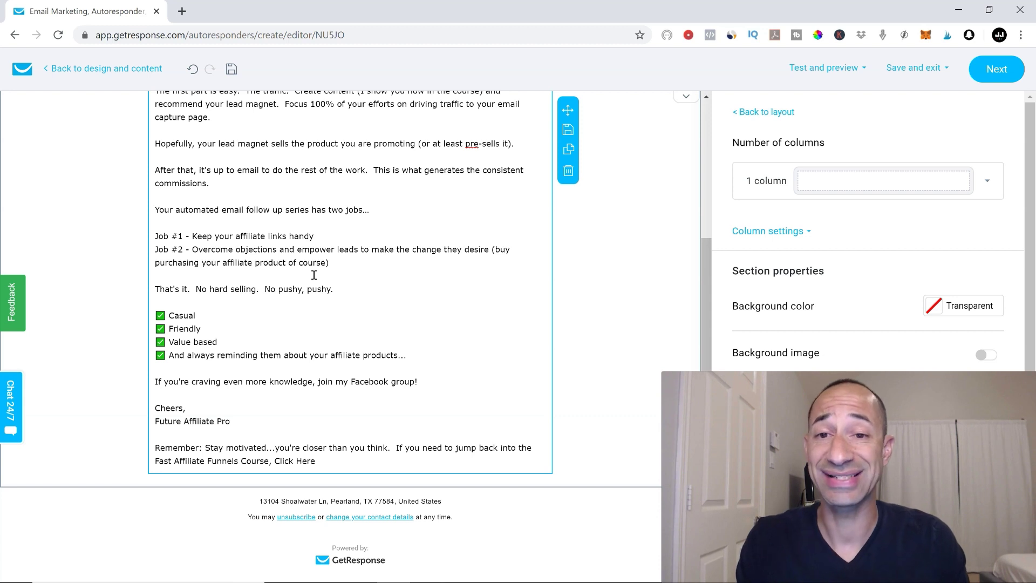
{"action": "scroll", "coordinate": [376, 283], "scroll_direction": "up", "scroll_amount": 4}
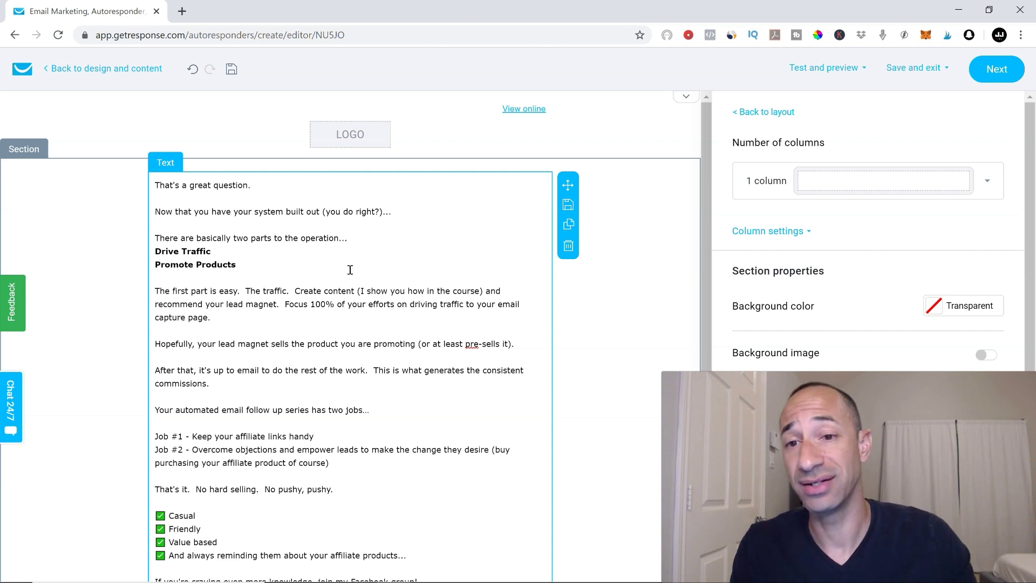
{"action": "scroll", "coordinate": [336, 289], "scroll_direction": "down", "scroll_amount": 4}
{"action": "scroll", "coordinate": [303, 288], "scroll_direction": "up", "scroll_amount": 4}
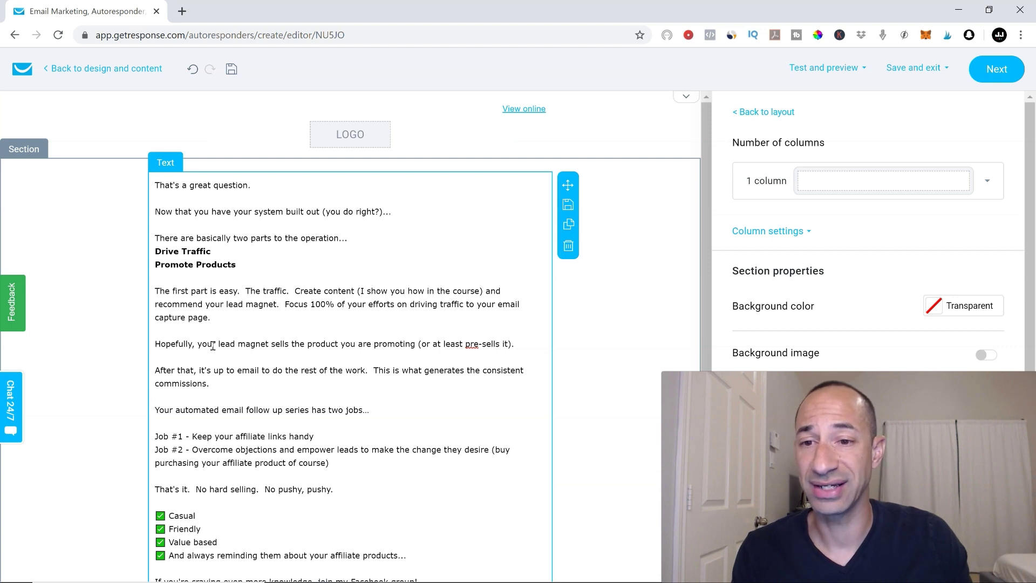
{"action": "left_click_drag", "start_coordinate": [215, 343], "coordinate": [270, 346]}
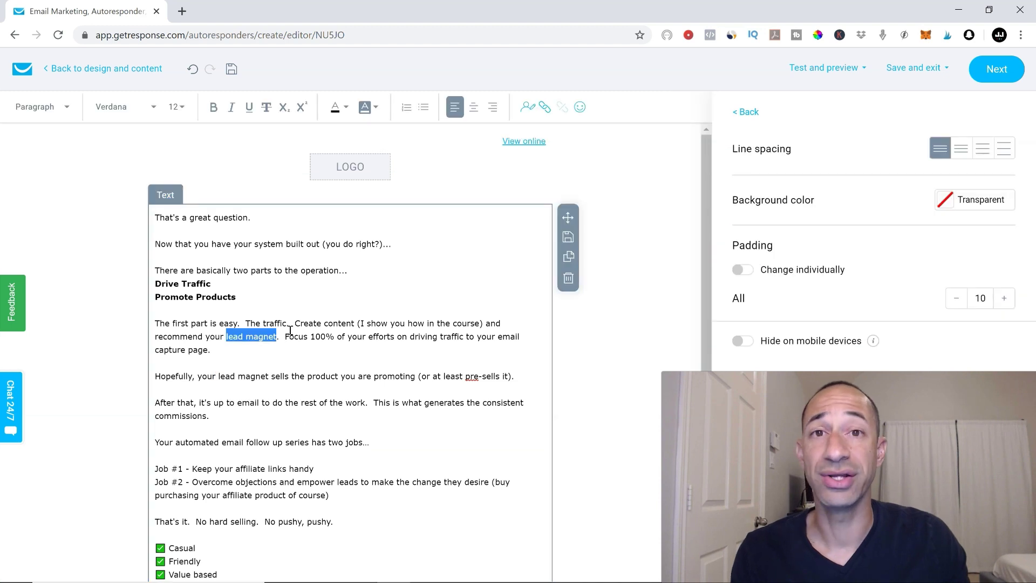
{"action": "left_click", "coordinate": [544, 108]}
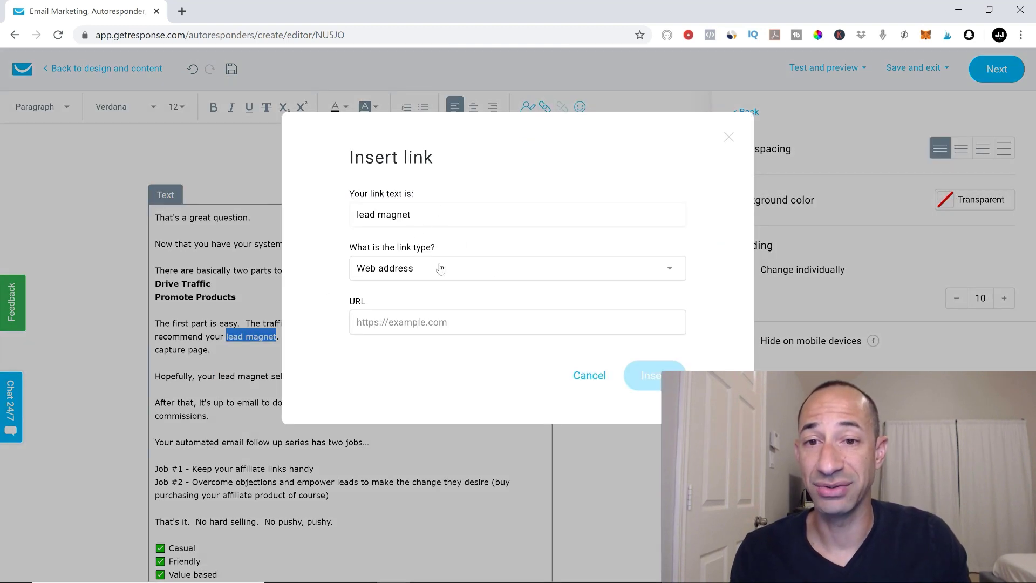
{"action": "left_click", "coordinate": [667, 271]}
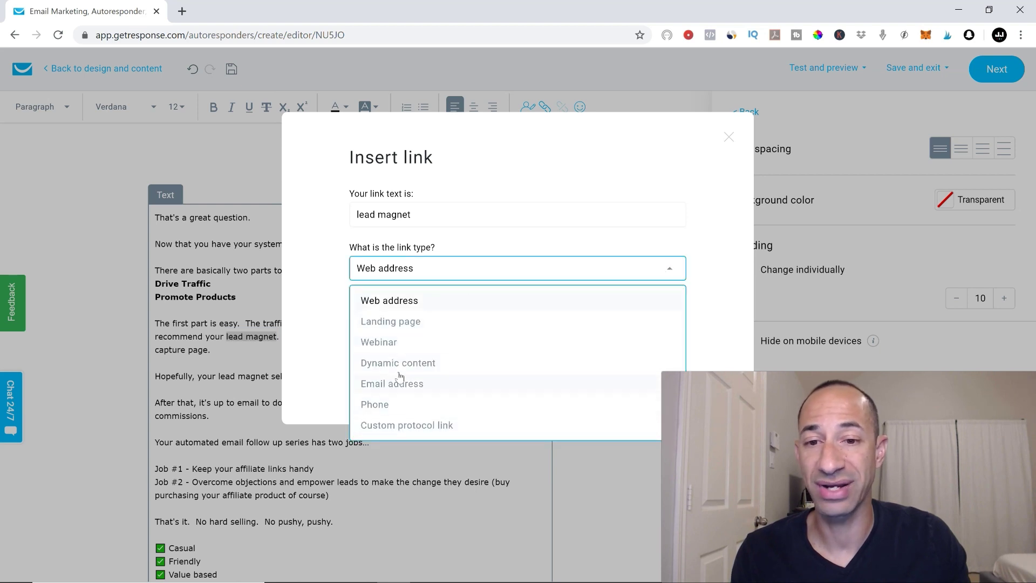
{"action": "left_click", "coordinate": [436, 279]}
{"action": "left_click", "coordinate": [402, 319]}
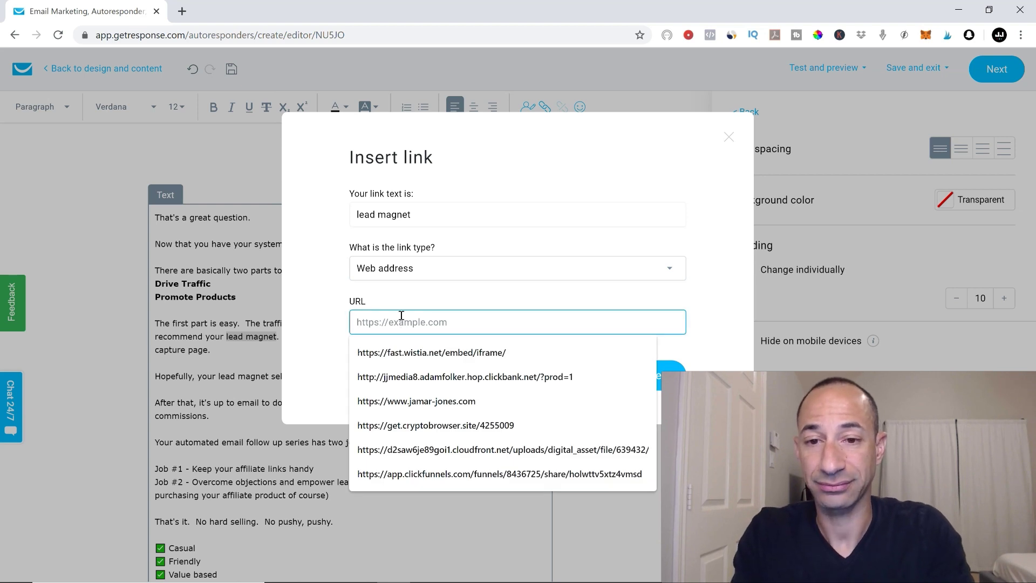
{"action": "type", "text": "www.google.com"}
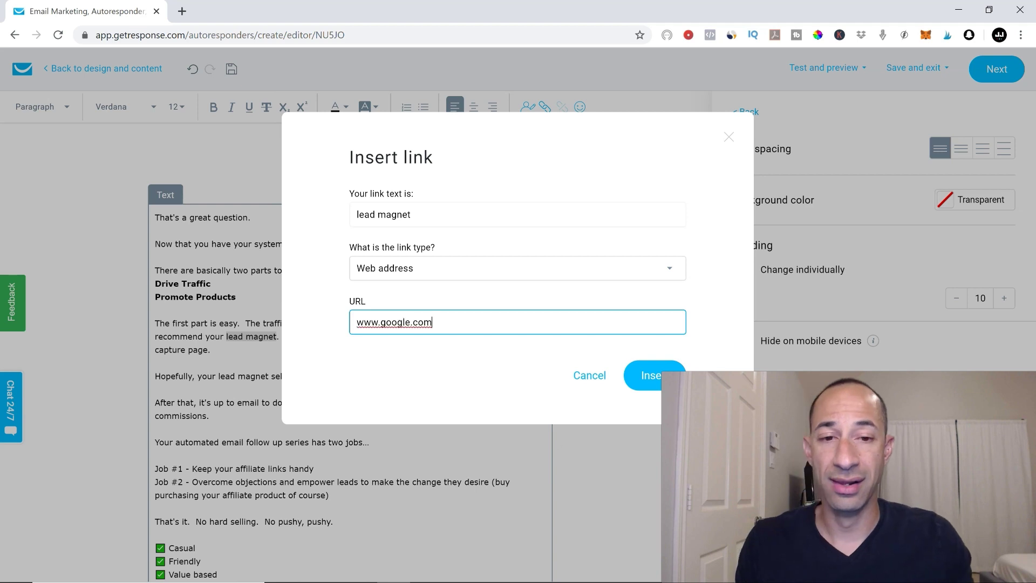
{"action": "left_click", "coordinate": [662, 373]}
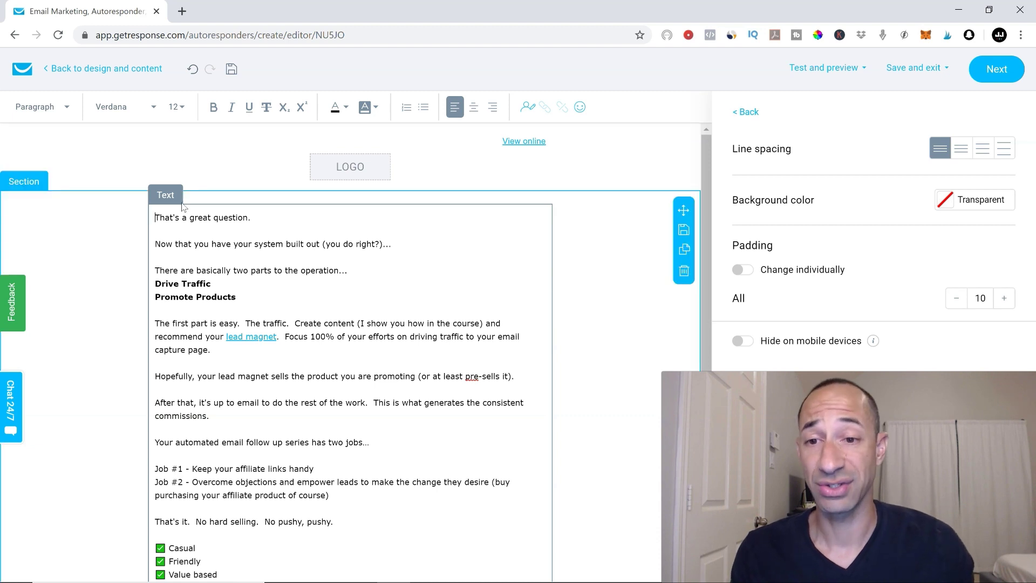
- Finish the message design and review the autoresponder's settings down to the design, content and tracking sections
{"action": "left_click", "coordinate": [258, 340]}
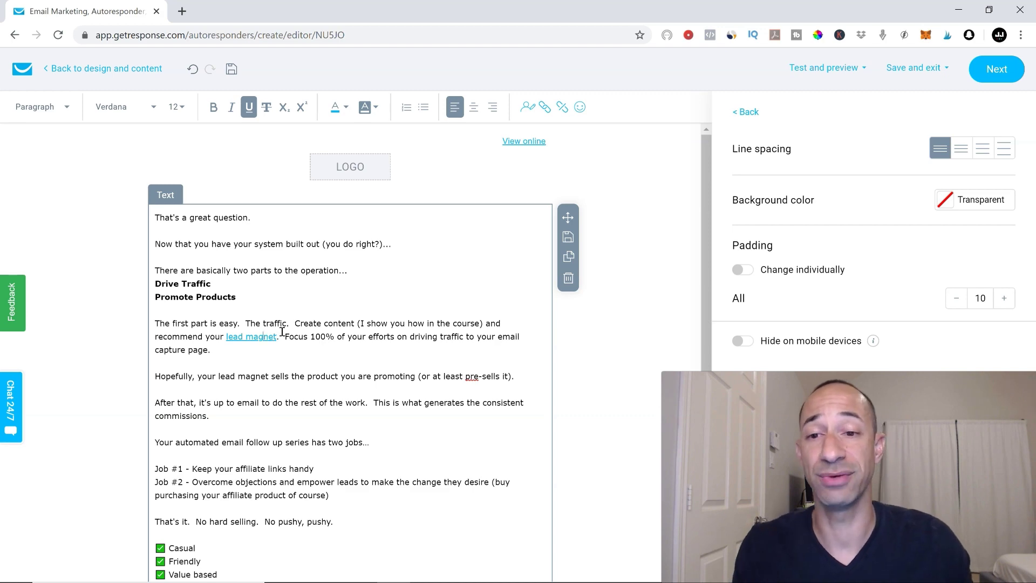
{"action": "scroll", "coordinate": [320, 359], "scroll_direction": "down", "scroll_amount": 3}
{"action": "scroll", "coordinate": [321, 360], "scroll_direction": "up", "scroll_amount": 3}
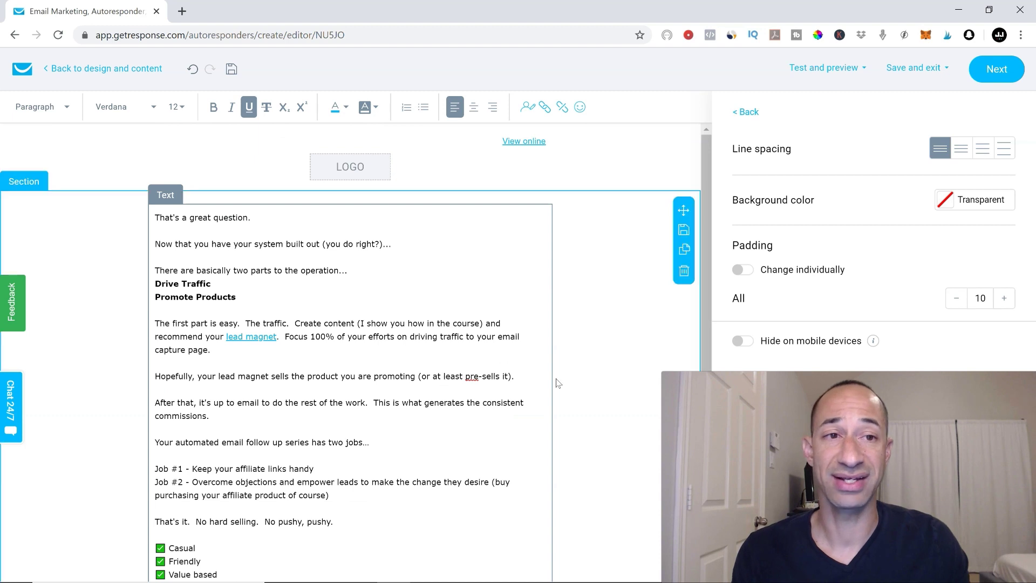
{"action": "mouse_move", "coordinate": [934, 69]}
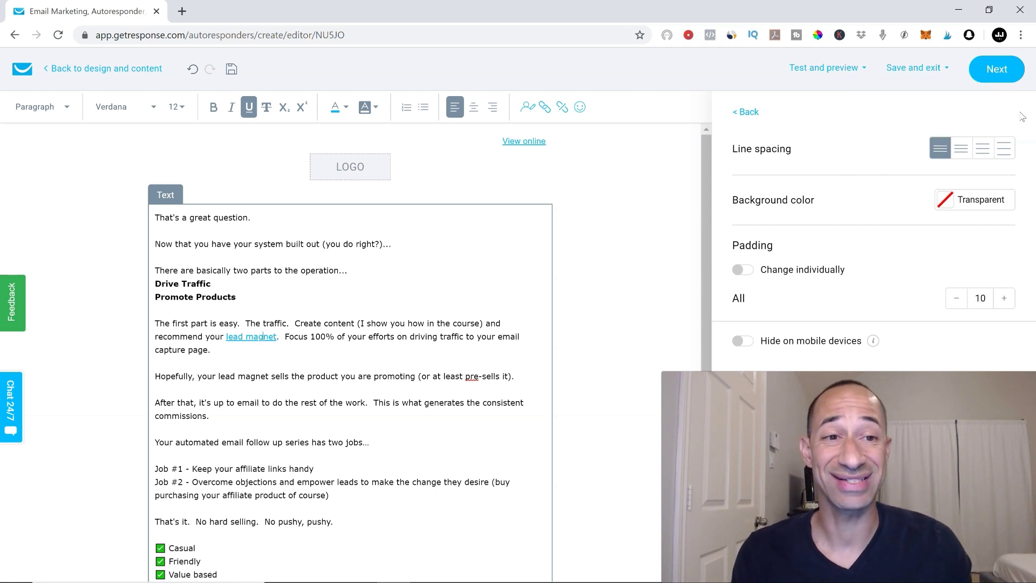
{"action": "left_click", "coordinate": [995, 73]}
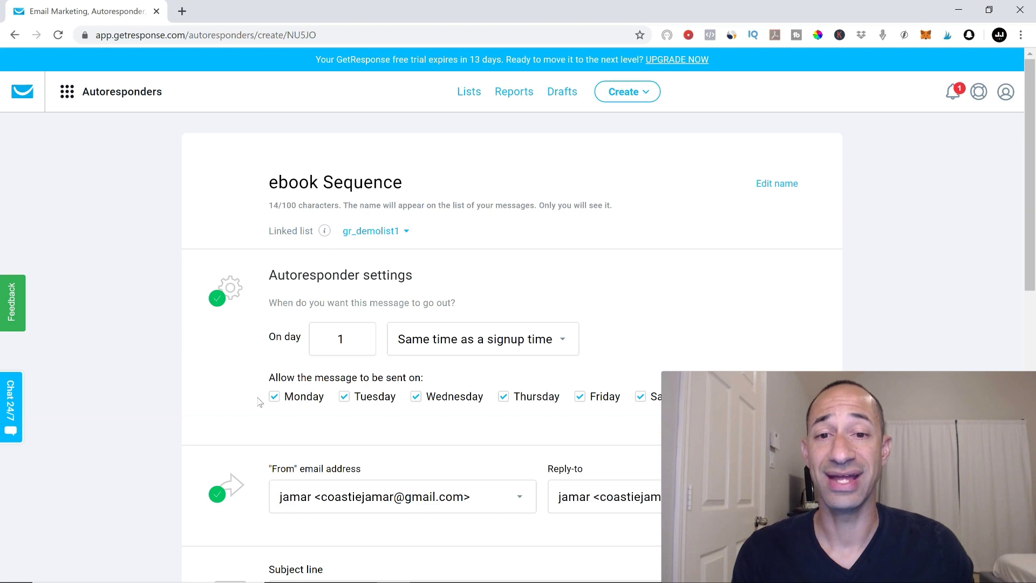
{"action": "scroll", "coordinate": [617, 241], "scroll_direction": "down", "scroll_amount": 10}
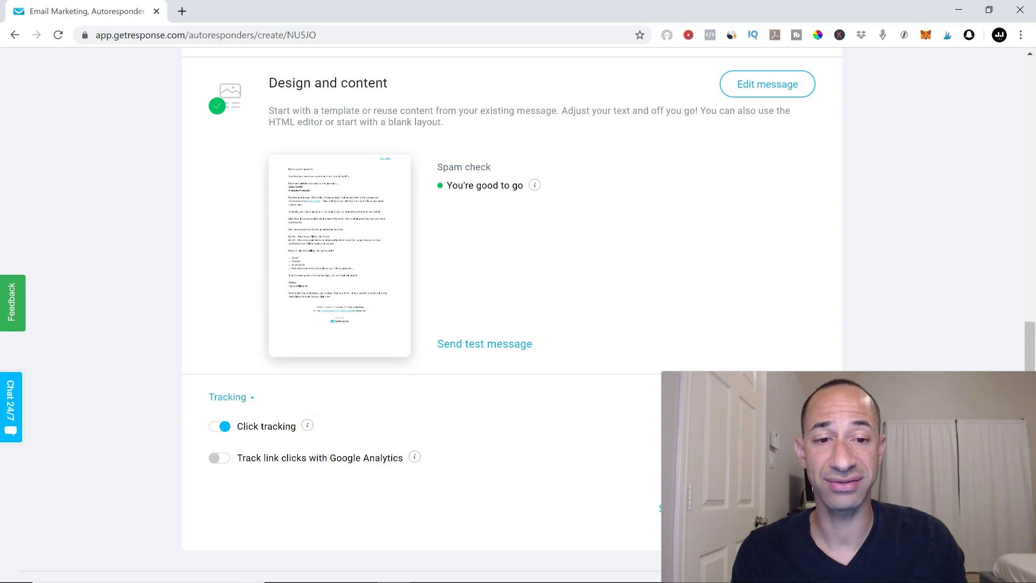
- Review the ebook Sequence autoresponder's timing, sender and subject line settings and publish it
{"action": "scroll", "coordinate": [637, 485], "scroll_direction": "up", "scroll_amount": 8}
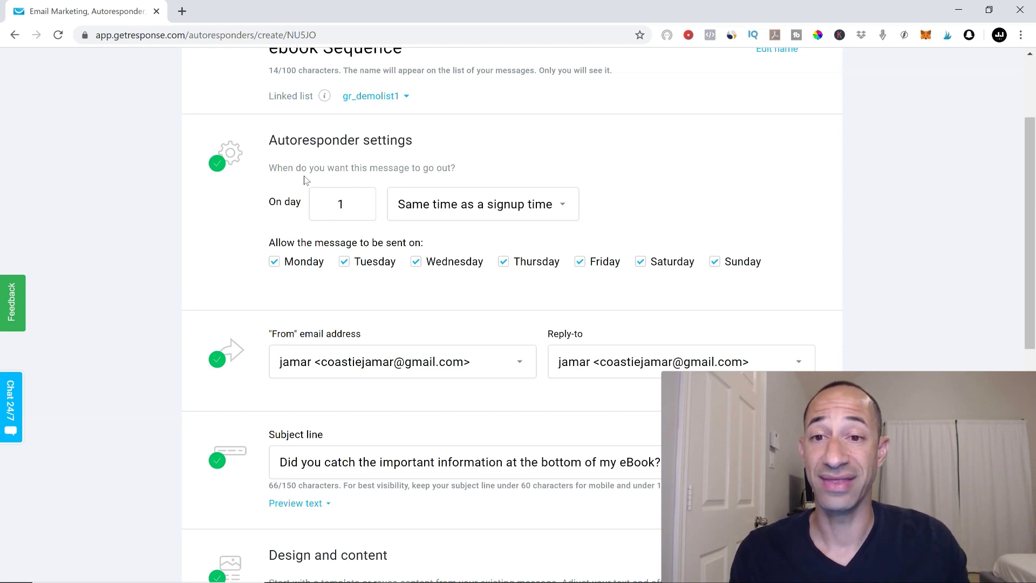
{"action": "scroll", "coordinate": [740, 249], "scroll_direction": "down", "scroll_amount": 10}
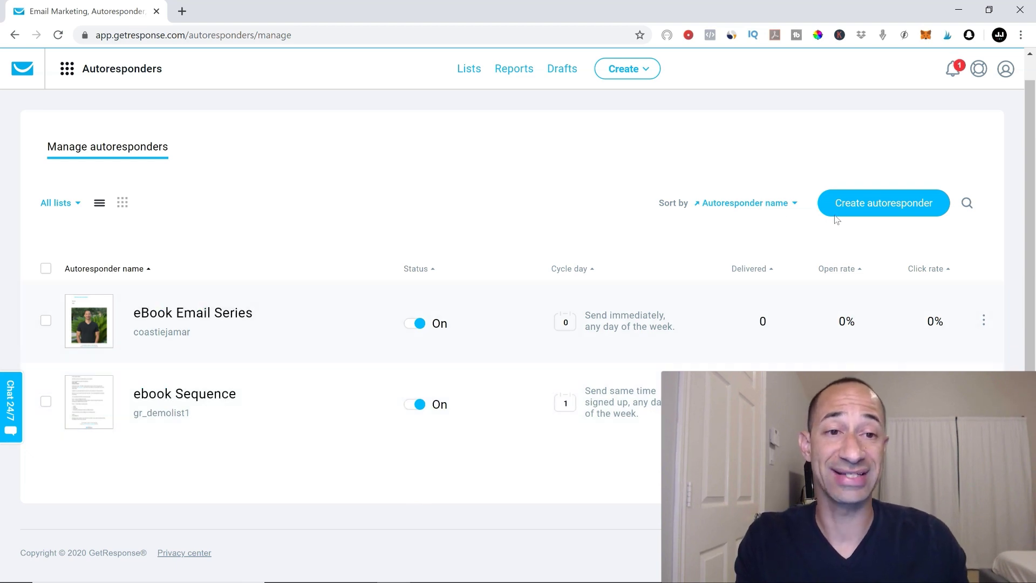
- Create a new autoresponder and name it "2nd day ebook sequence"
{"action": "left_click", "coordinate": [865, 204]}
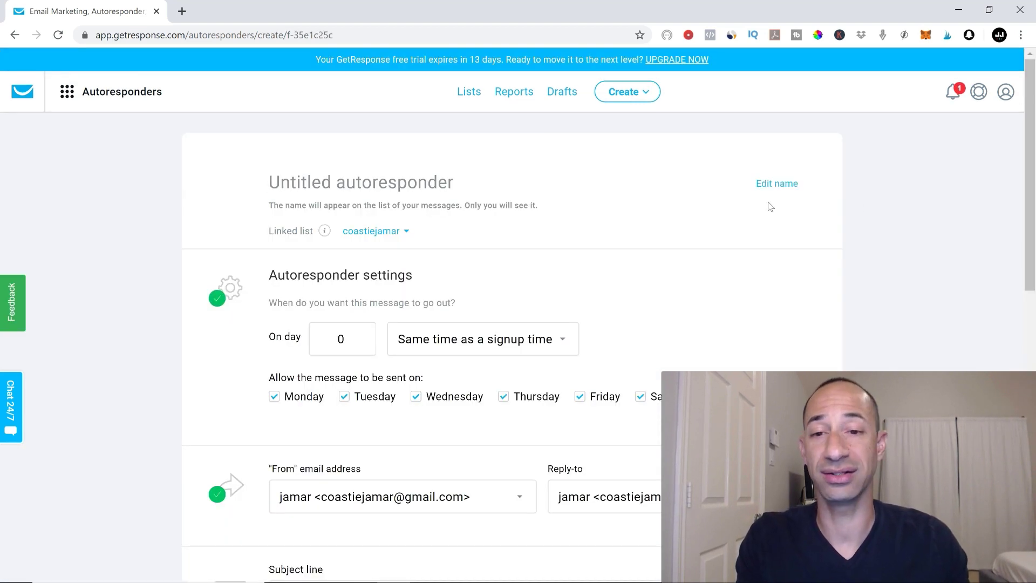
{"action": "left_click", "coordinate": [399, 184]}
{"action": "type", "text": "Sequ"}
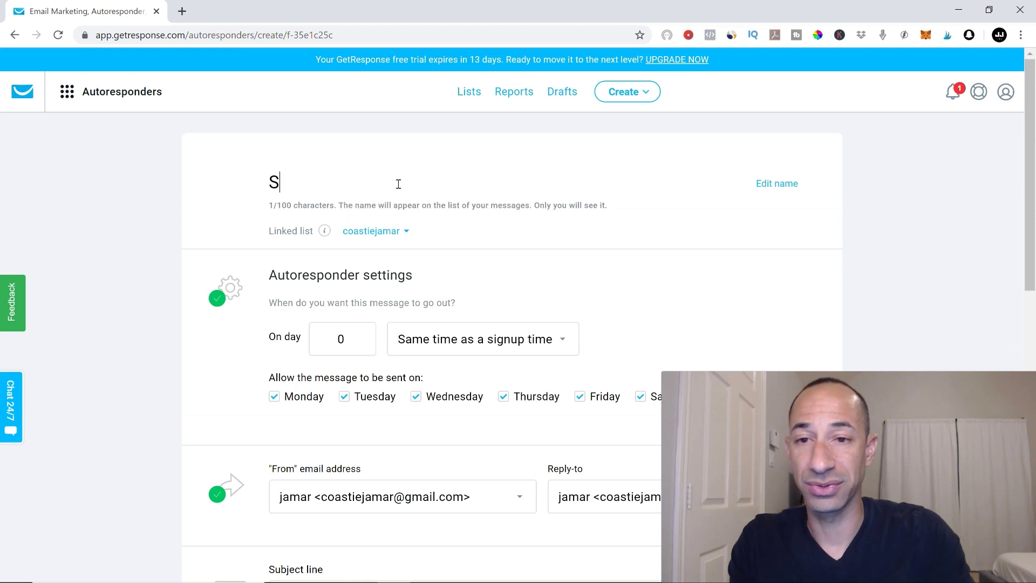
{"action": "key", "text": "BackSpace"}
{"action": "key", "text": "BackSpace"}
{"action": "key", "text": "BackSpace"}
{"action": "key", "text": "BackSpace"}
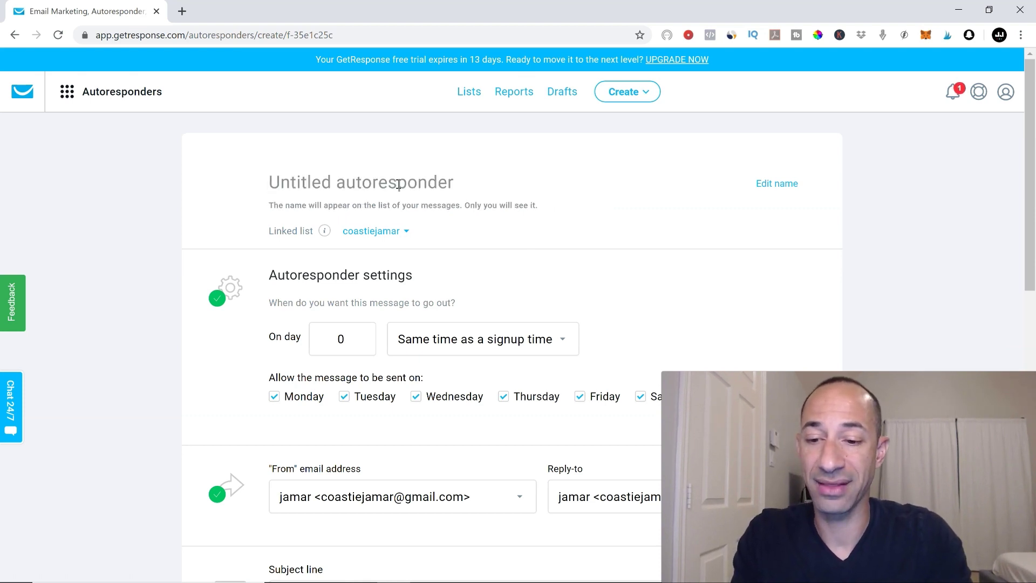
{"action": "type", "text": "2nd d"}
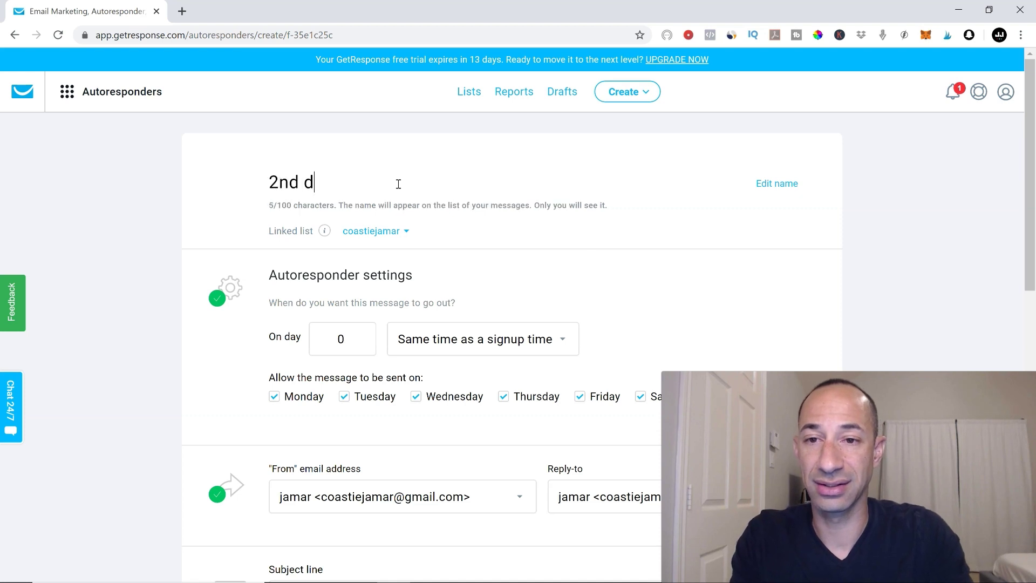
{"action": "type", "text": "ay secquence"}
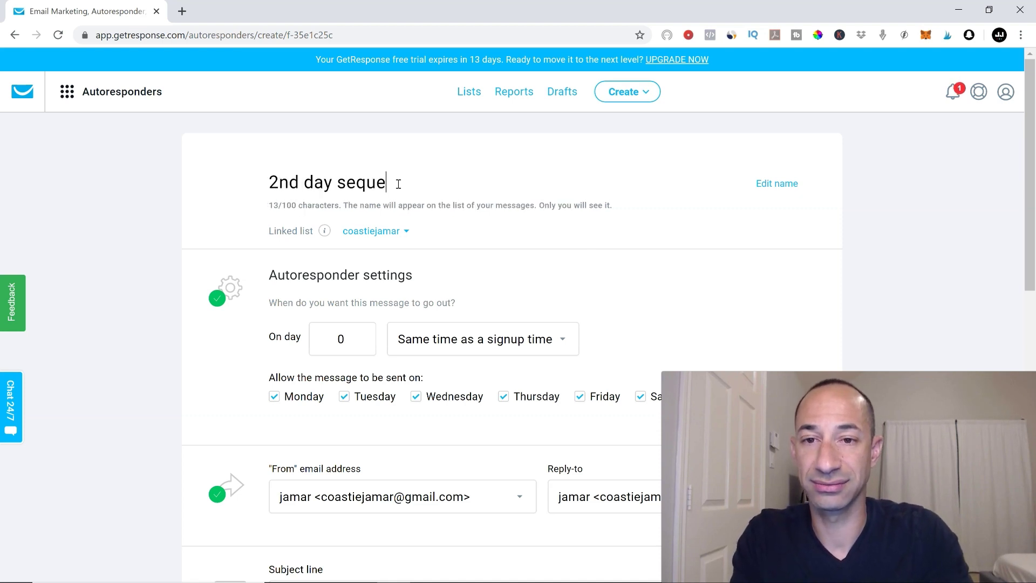
{"action": "key", "text": "BackSpace"}
{"action": "key", "text": "BackSpace"}
{"action": "key", "text": "BackSpace"}
{"action": "key", "text": "BackSpace"}
{"action": "key", "text": "BackSpace"}
{"action": "key", "text": "BackSpace"}
{"action": "key", "text": "BackSpace"}
{"action": "key", "text": "BackSpace"}
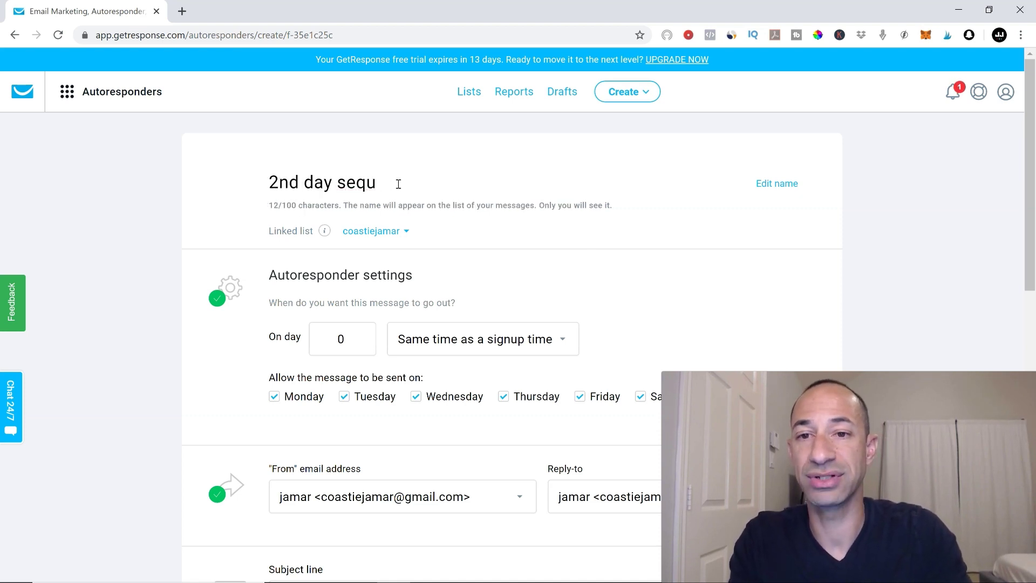
{"action": "type", "text": "ebook w"}
{"action": "key", "text": "BackSpace"}
{"action": "type", "text": "sequence"}
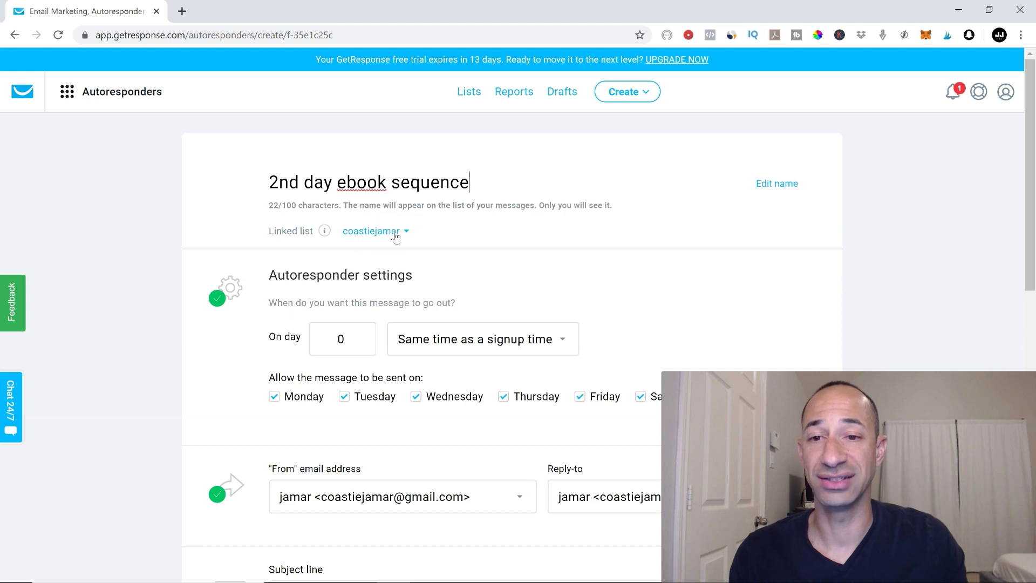
- Schedule the message for day 2 and enter the subject line "This is an email for the second day"
{"action": "left_click", "coordinate": [360, 335]}
{"action": "left_click", "coordinate": [360, 335]}
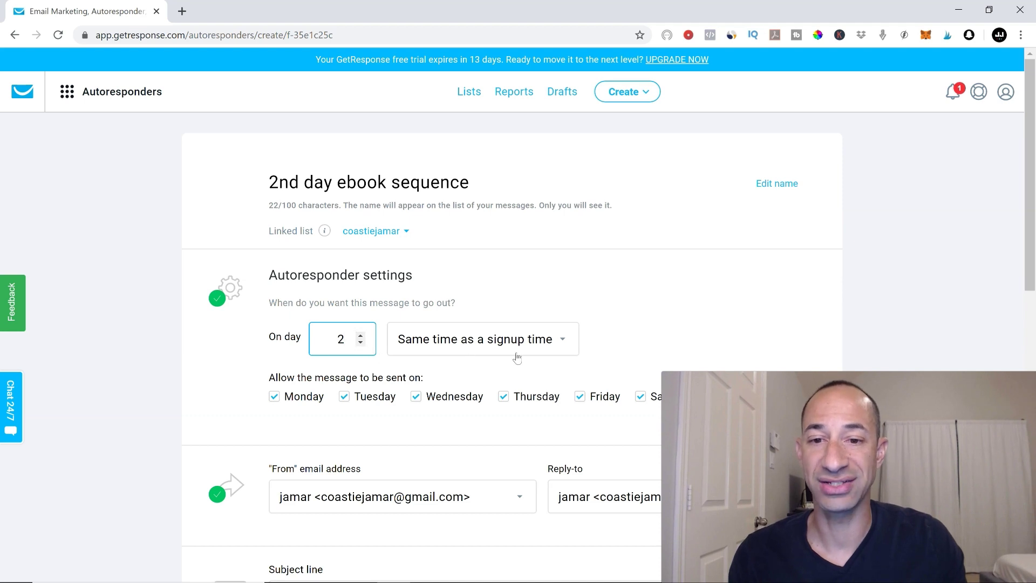
{"action": "scroll", "coordinate": [444, 389], "scroll_direction": "down", "scroll_amount": 5}
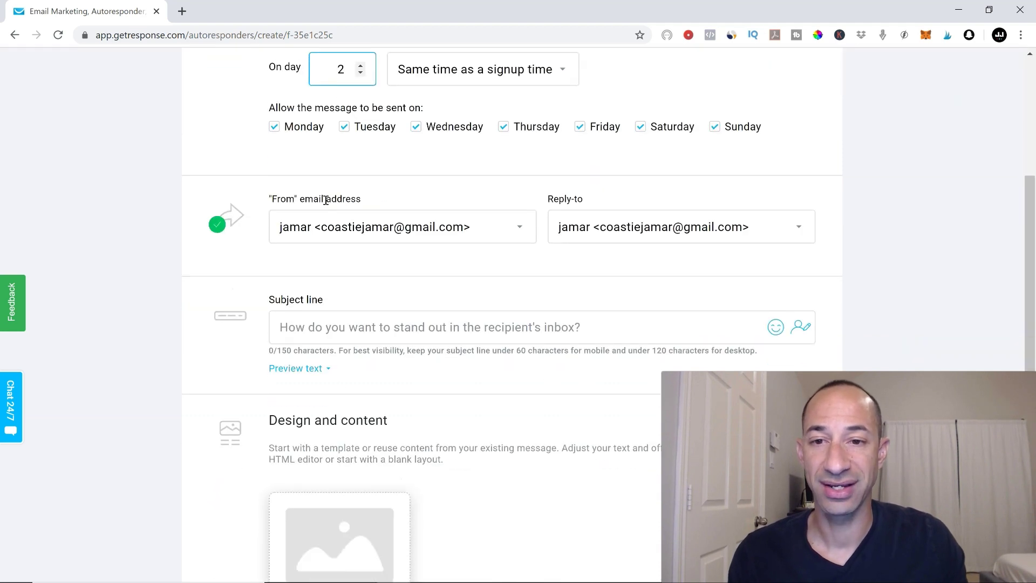
{"action": "left_click", "coordinate": [316, 334]}
{"action": "left_click", "coordinate": [456, 570]}
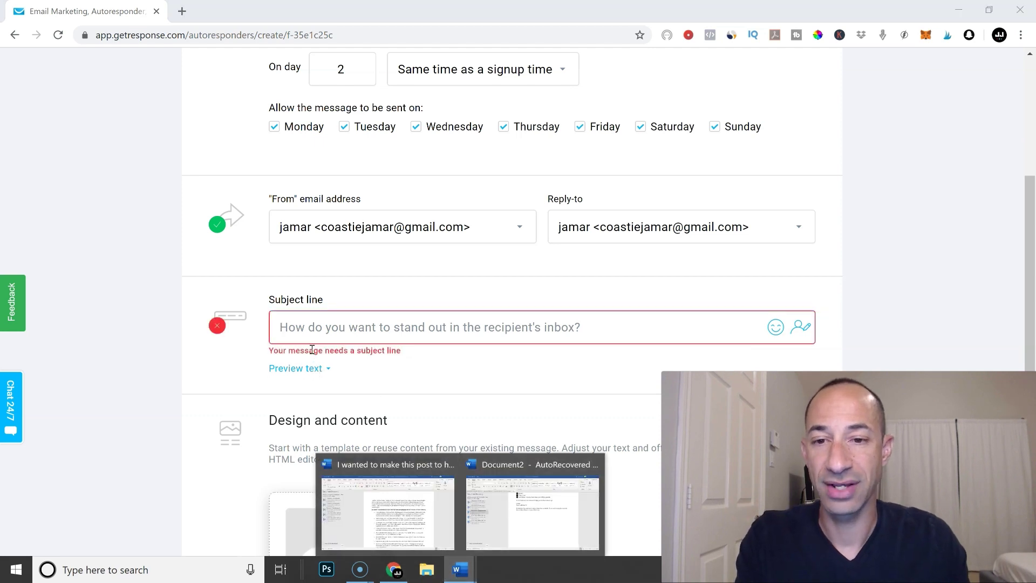
{"action": "left_click", "coordinate": [303, 331]}
{"action": "type", "text": "HTis i"}
{"action": "key", "text": "BackSpace"}
{"action": "key", "text": "BackSpace"}
{"action": "key", "text": "BackSpace"}
{"action": "key", "text": "BackSpace"}
{"action": "key", "text": "BackSpace"}
{"action": "key", "text": "BackSpace"}
{"action": "type", "text": "This is an email for t"}
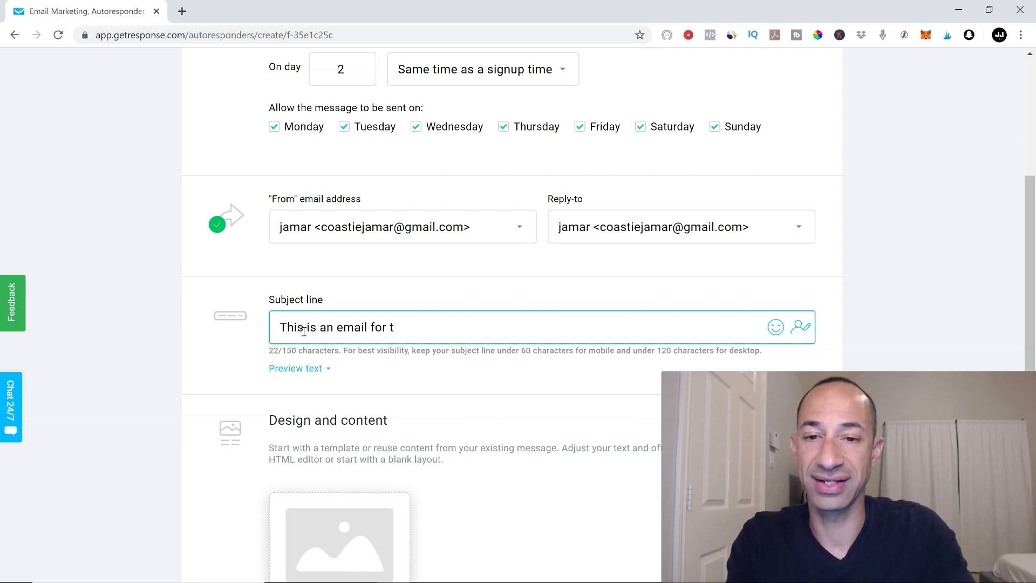
{"action": "type", "text": "he second"}
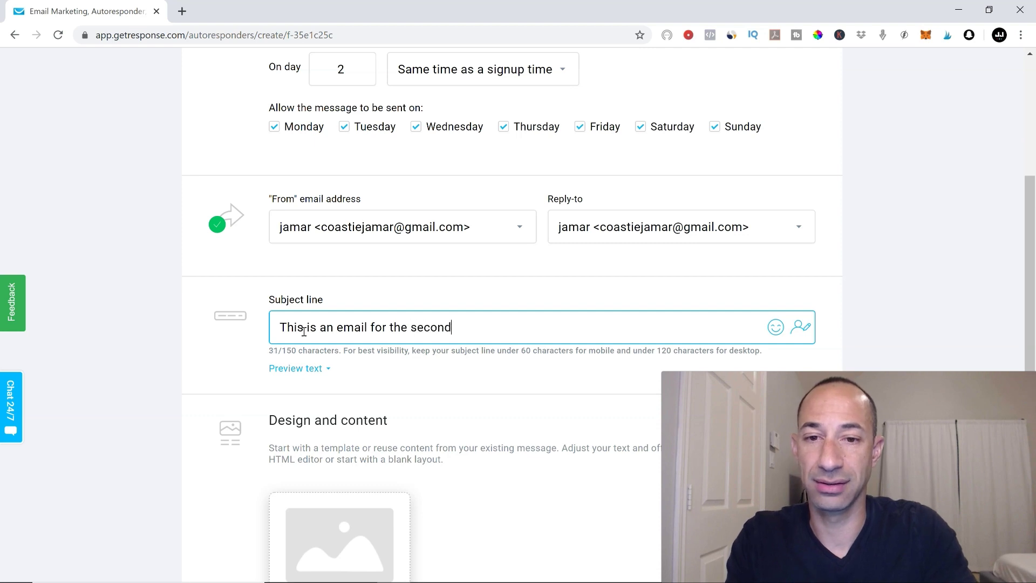
{"action": "type", "text": " day"}
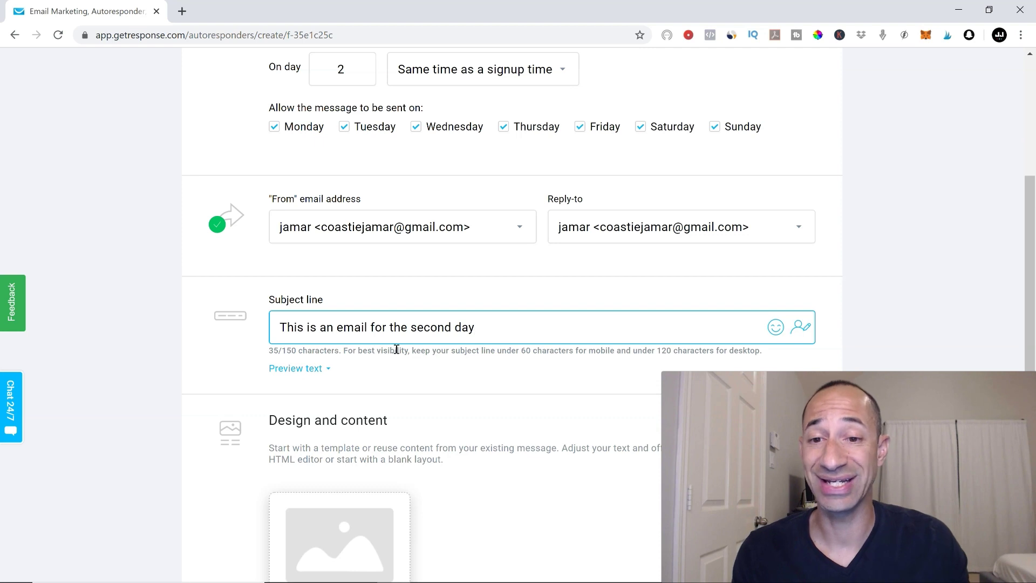
- Start designing the message from the empty Blank template
{"action": "scroll", "coordinate": [416, 368], "scroll_direction": "down", "scroll_amount": 3}
{"action": "mouse_move", "coordinate": [365, 426]}
{"action": "scroll", "coordinate": [383, 429], "scroll_direction": "down", "scroll_amount": 3}
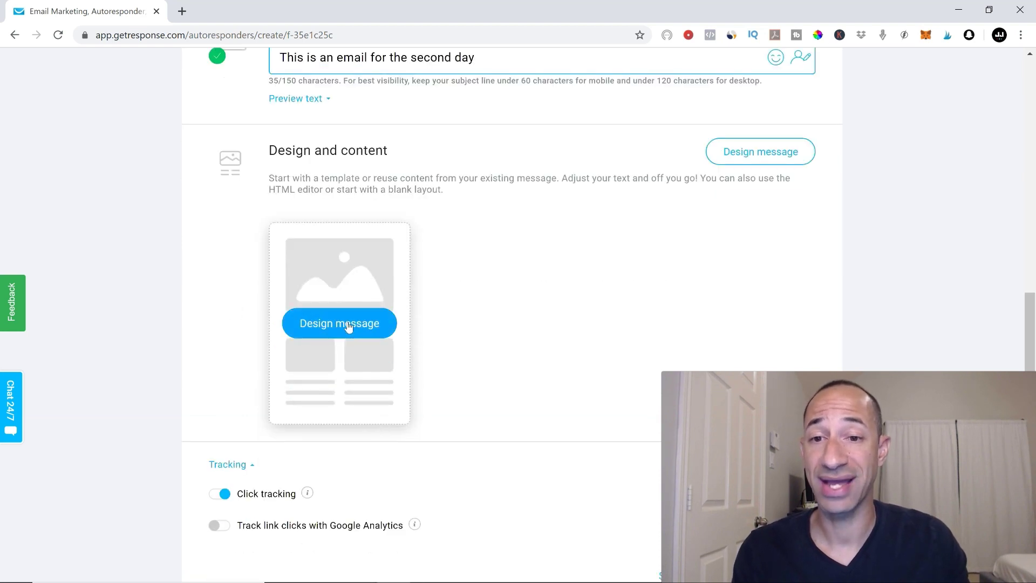
{"action": "left_click", "coordinate": [348, 326]}
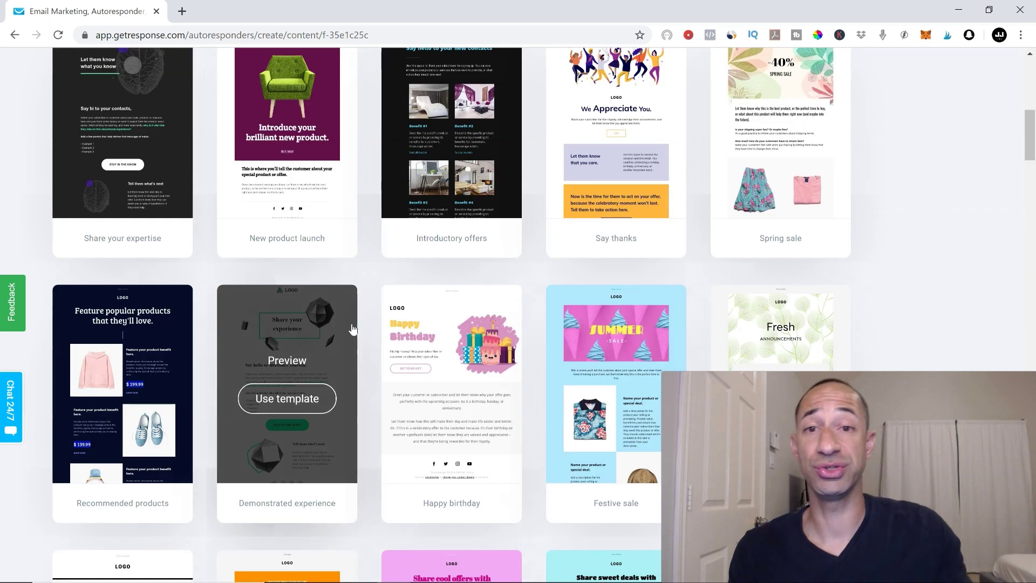
{"action": "scroll", "coordinate": [398, 317], "scroll_direction": "up", "scroll_amount": 8}
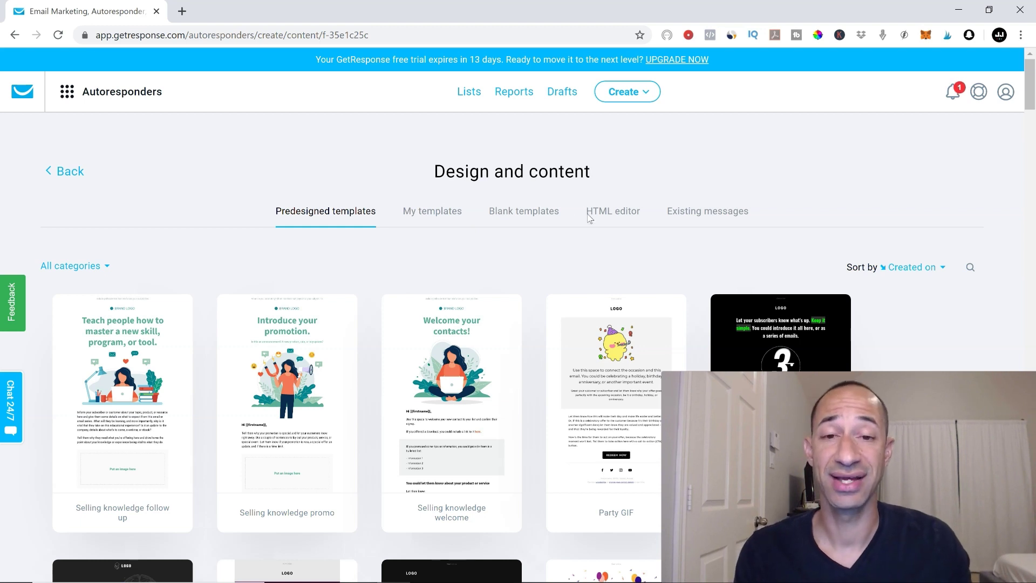
{"action": "left_click", "coordinate": [508, 216]}
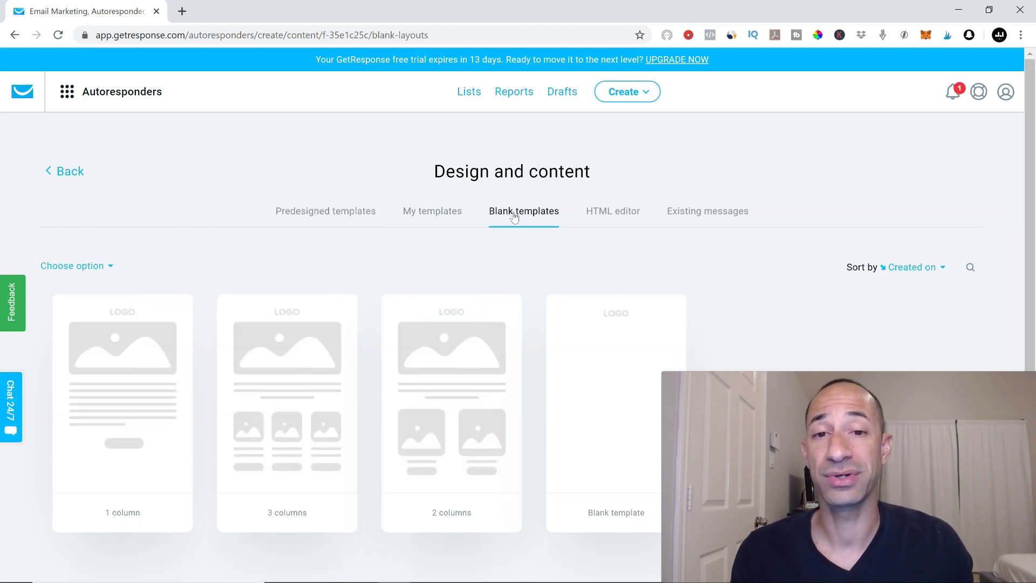
{"action": "left_click", "coordinate": [623, 420]}
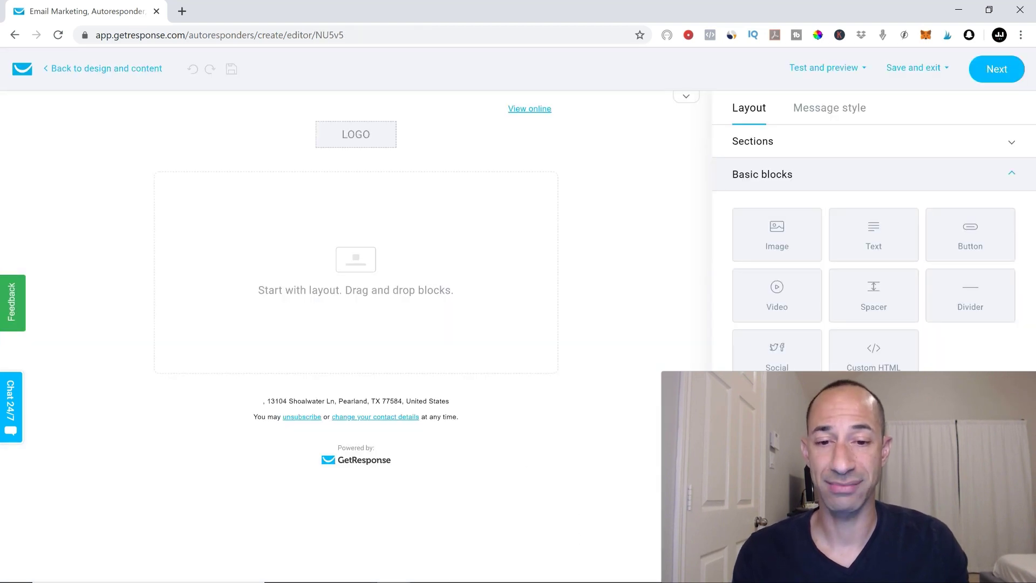
- Switch to Document2 in Word and copy the email from "I could go on for days" through its P.s. paragraph
{"action": "mouse_move", "coordinate": [459, 569]}
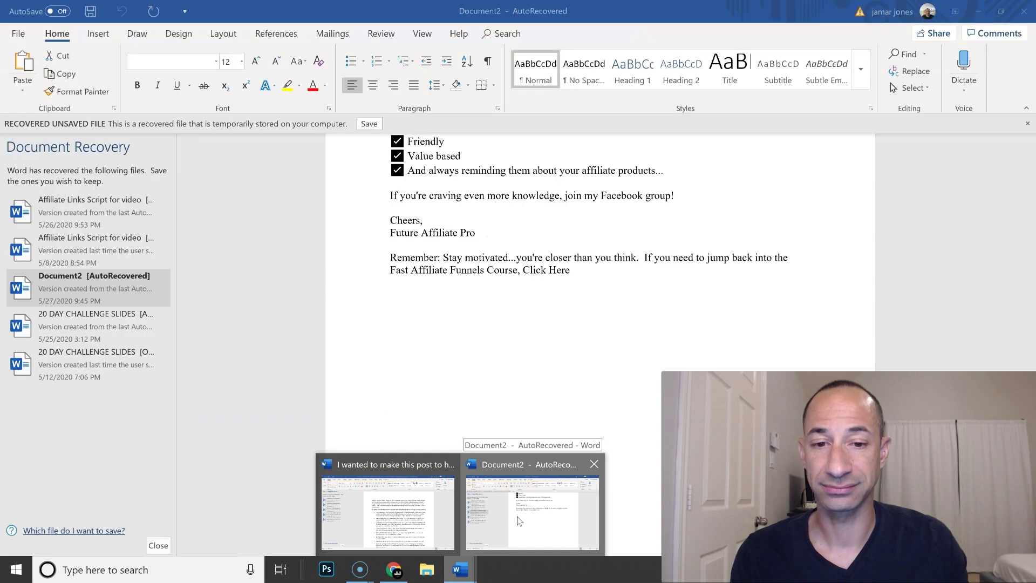
{"action": "left_click", "coordinate": [507, 503]}
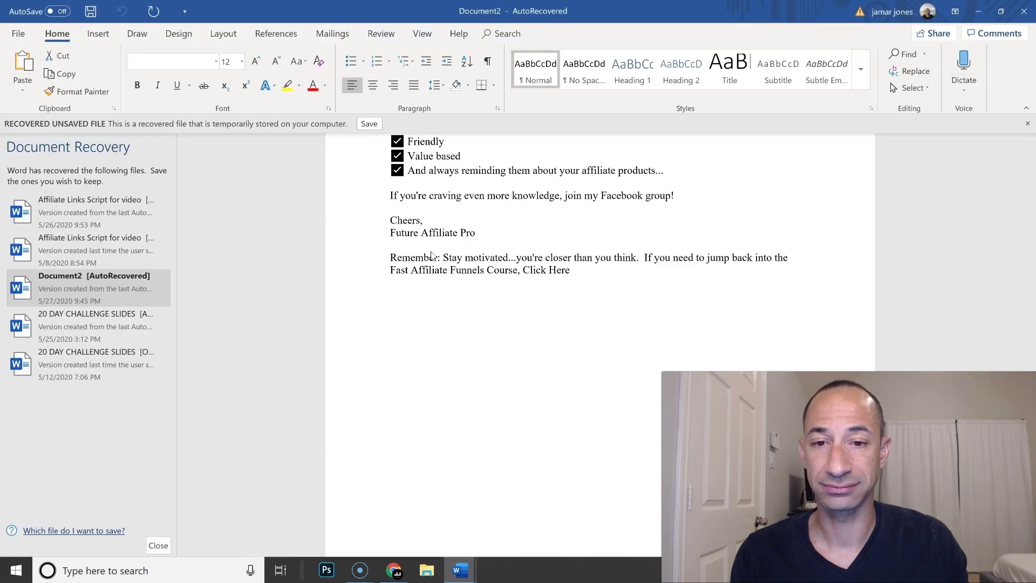
{"action": "scroll", "coordinate": [467, 303], "scroll_direction": "up", "scroll_amount": 19}
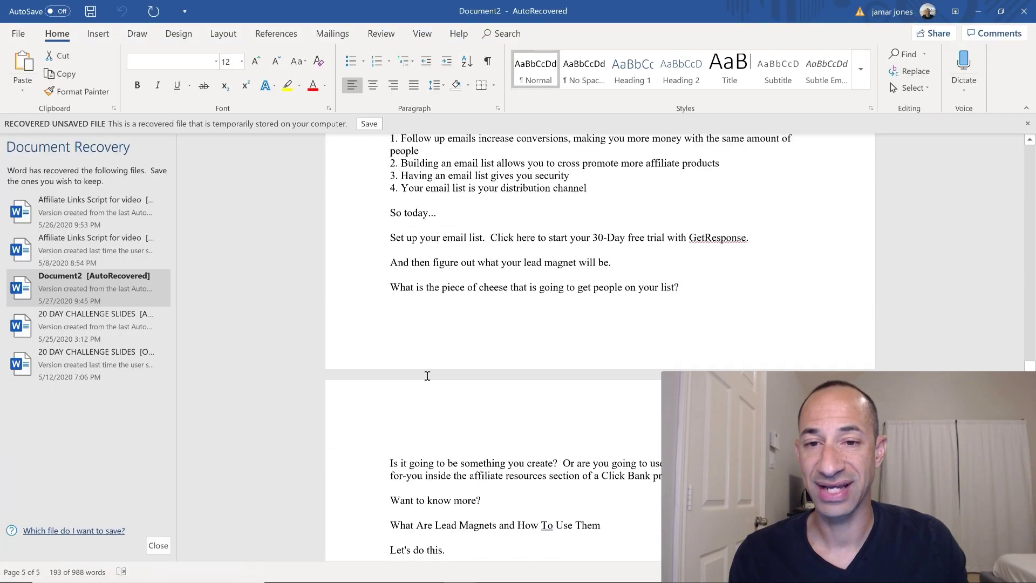
{"action": "scroll", "coordinate": [426, 375], "scroll_direction": "up", "scroll_amount": 3}
{"action": "left_click", "coordinate": [497, 248]}
{"action": "left_click_drag", "start_coordinate": [388, 268], "coordinate": [524, 399]}
{"action": "right_click", "coordinate": [477, 390]}
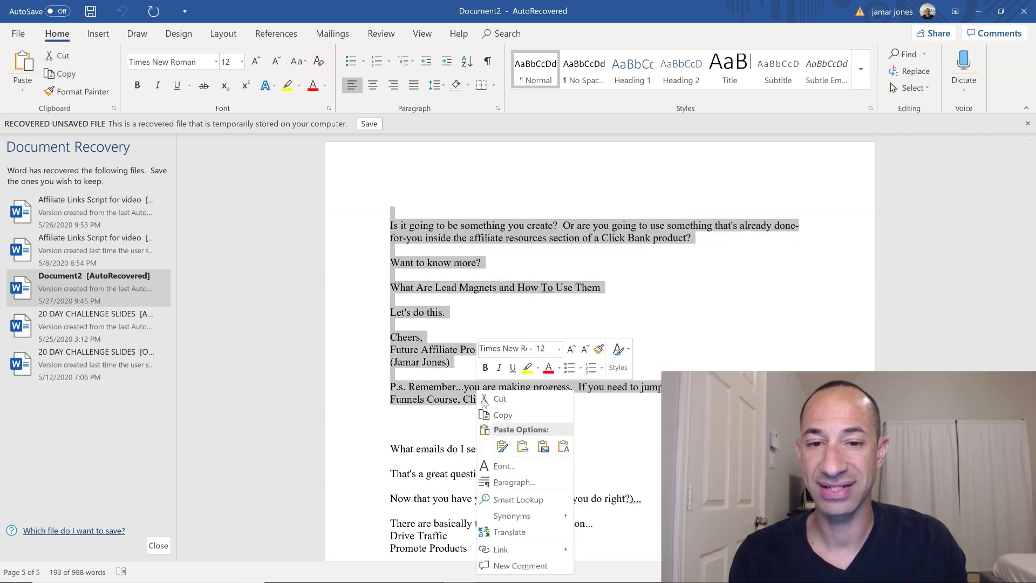
{"action": "left_click", "coordinate": [507, 419]}
- Switch back to GetResponse in Chrome, add a Text block to the blank layout and paste the copied email into it
{"action": "mouse_move", "coordinate": [435, 573]}
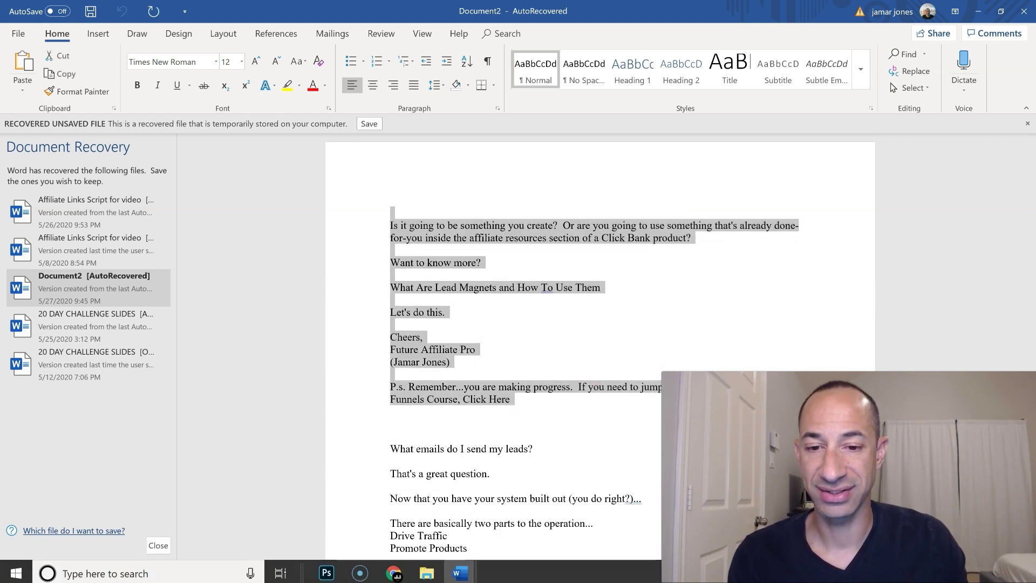
{"action": "left_click", "coordinate": [394, 570]}
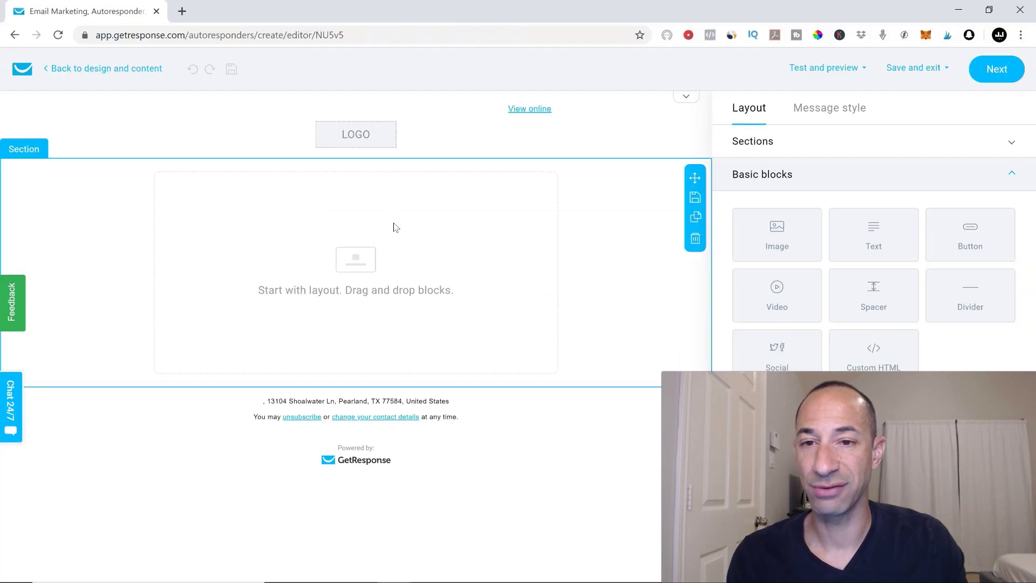
{"action": "left_click_drag", "start_coordinate": [839, 246], "coordinate": [351, 247]}
{"action": "right_click", "coordinate": [215, 218]}
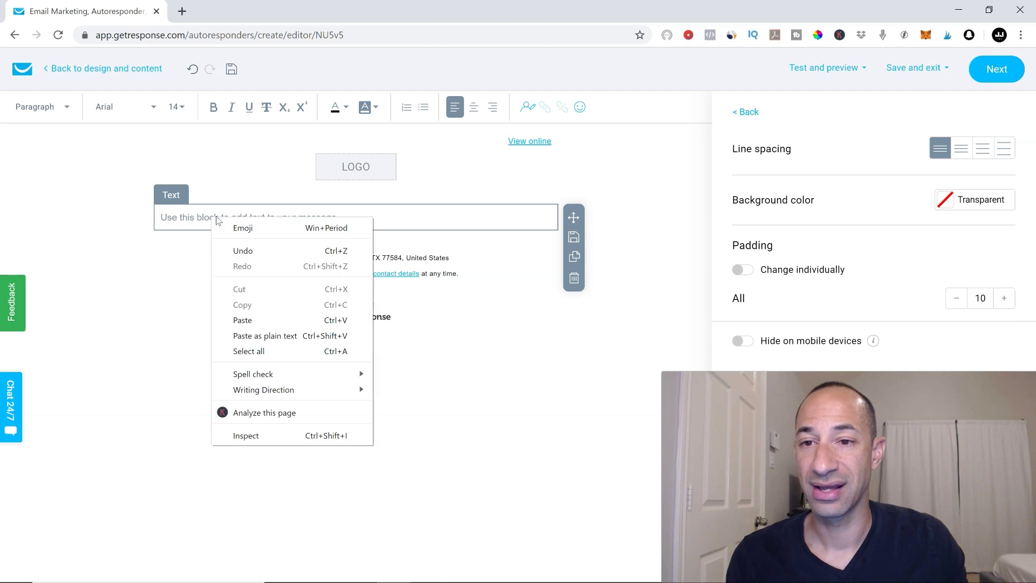
{"action": "left_click", "coordinate": [242, 317]}
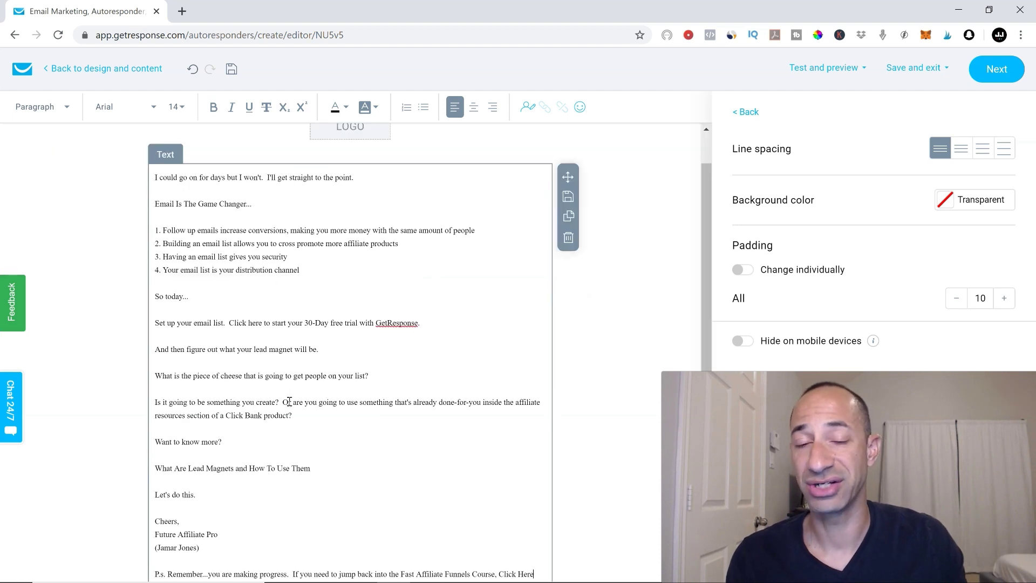
- Check the pasted email text and finish the message design
{"action": "scroll", "coordinate": [556, 363], "scroll_direction": "down", "scroll_amount": 2}
{"action": "scroll", "coordinate": [556, 360], "scroll_direction": "up", "scroll_amount": 3}
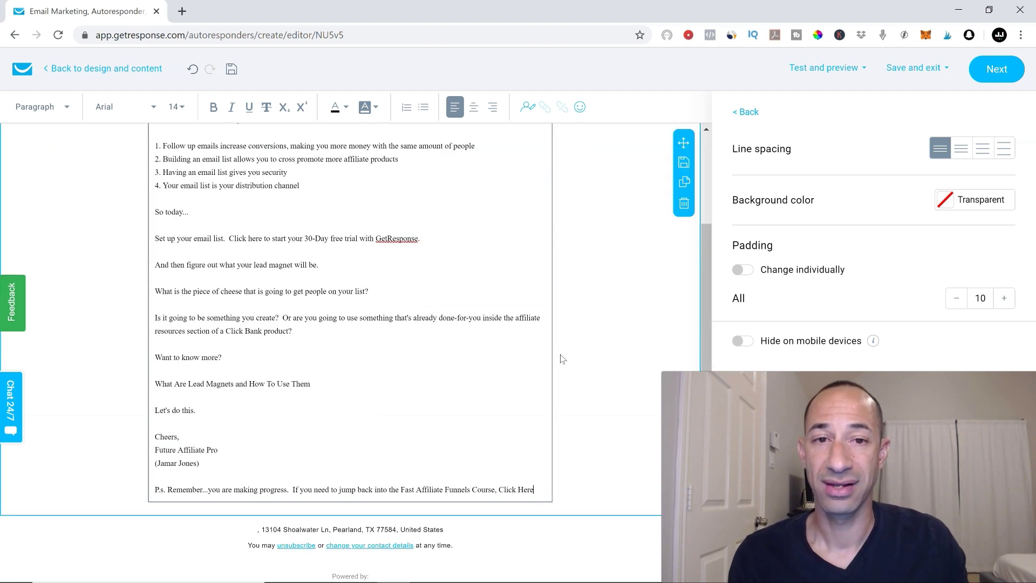
{"action": "left_click", "coordinate": [918, 67]}
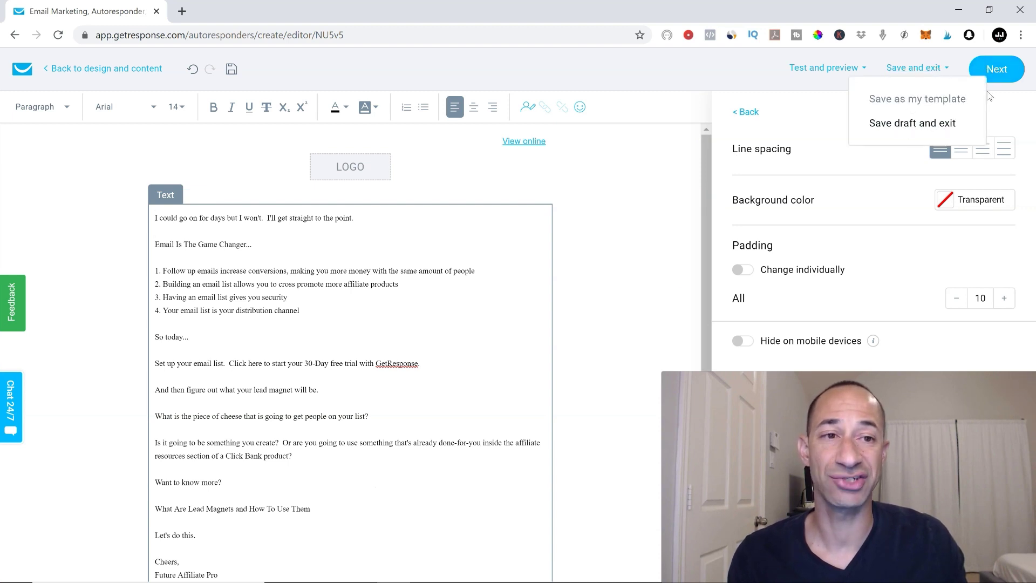
{"action": "left_click", "coordinate": [998, 71]}
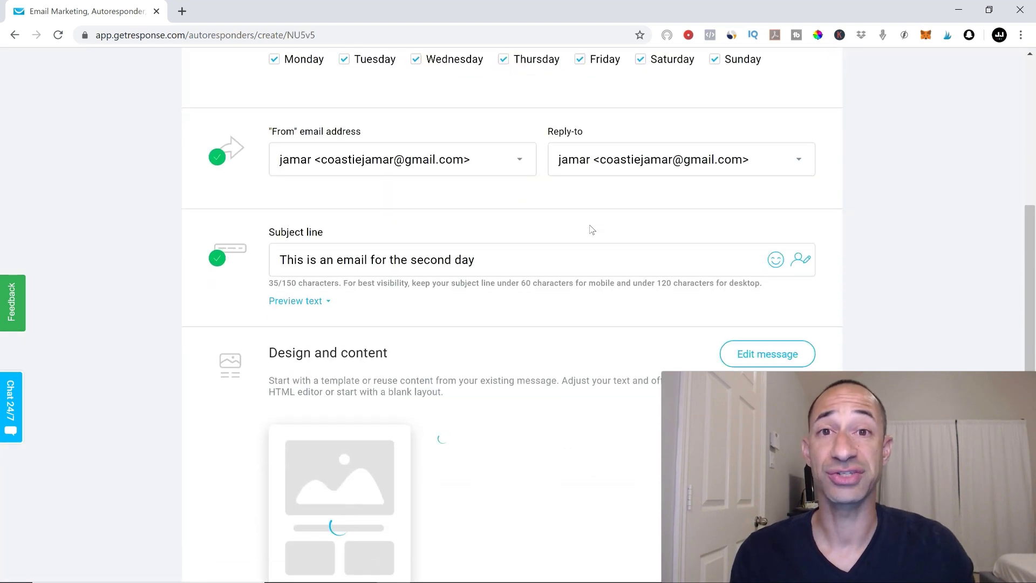
- Review the second-day autoresponder's timing, subject line, design and tracking settings and publish it
{"action": "scroll", "coordinate": [530, 226], "scroll_direction": "down", "scroll_amount": 5}
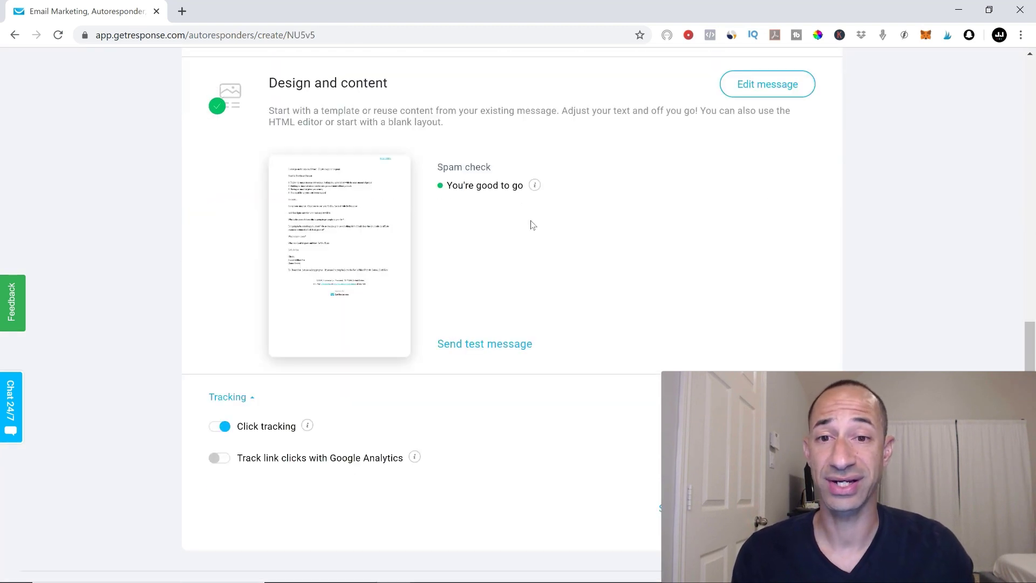
{"action": "scroll", "coordinate": [448, 159], "scroll_direction": "down", "scroll_amount": 1}
{"action": "scroll", "coordinate": [456, 172], "scroll_direction": "up", "scroll_amount": 5}
{"action": "scroll", "coordinate": [461, 188], "scroll_direction": "up", "scroll_amount": 7}
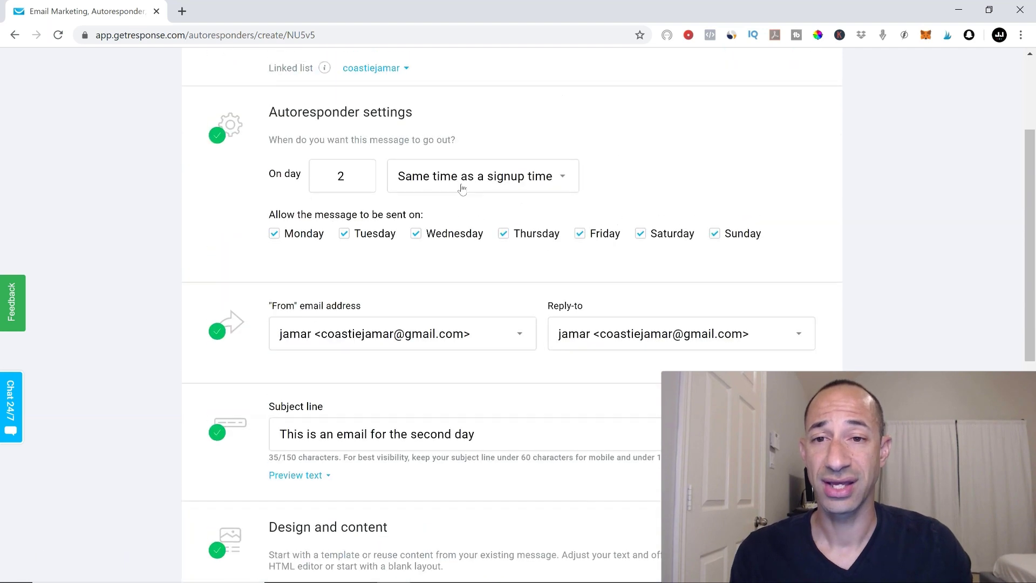
{"action": "scroll", "coordinate": [361, 194], "scroll_direction": "down", "scroll_amount": 7}
{"action": "scroll", "coordinate": [557, 457], "scroll_direction": "down", "scroll_amount": 5}
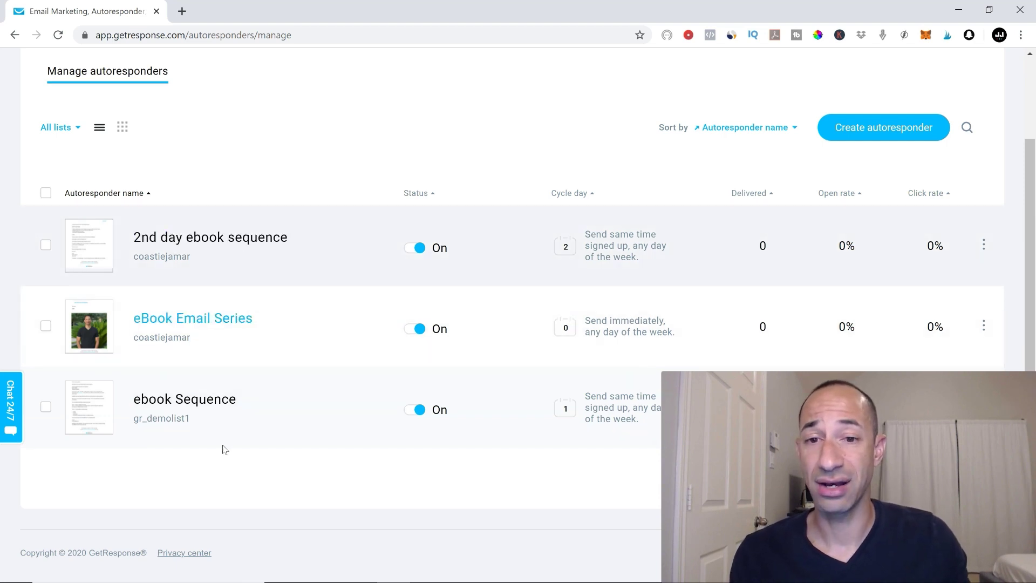
- Sort the autoresponder list by cycle day
{"action": "left_click", "coordinate": [591, 194]}
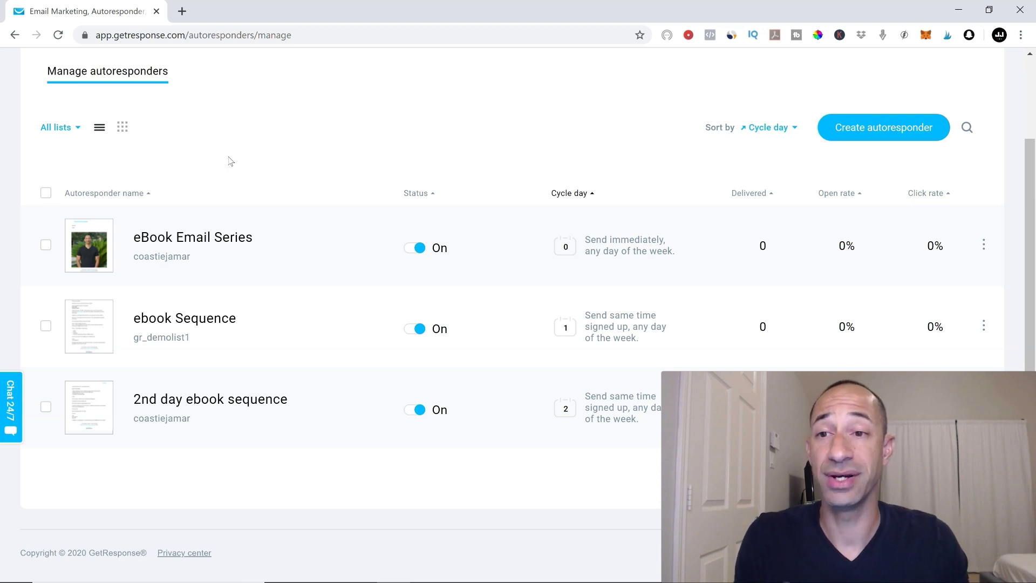
- Show the autoresponders in the day-by-day calendar view and preview the emails scheduled for days 0, 1 and 2
{"action": "left_click", "coordinate": [123, 127]}
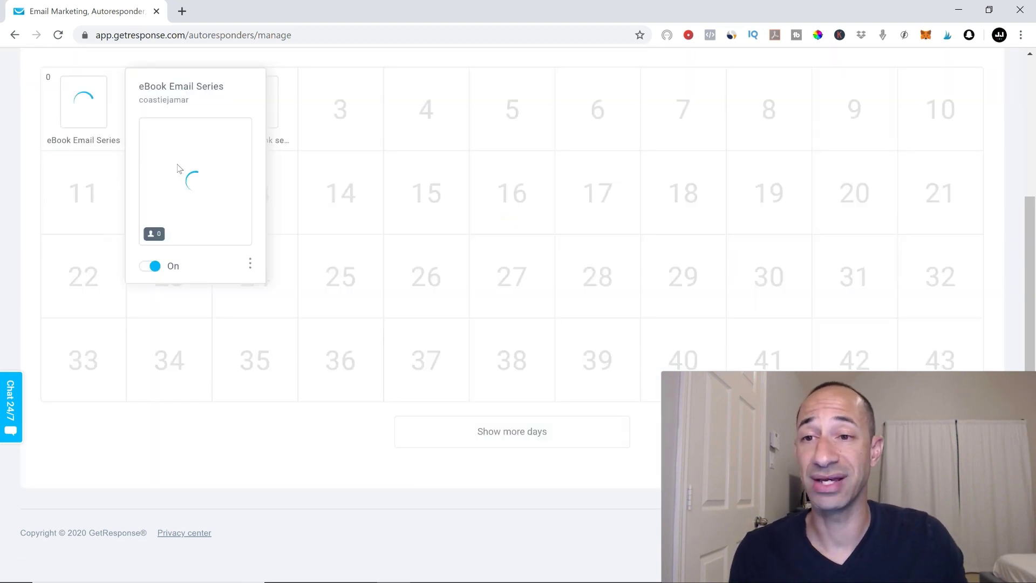
{"action": "scroll", "coordinate": [110, 152], "scroll_direction": "up", "scroll_amount": 4}
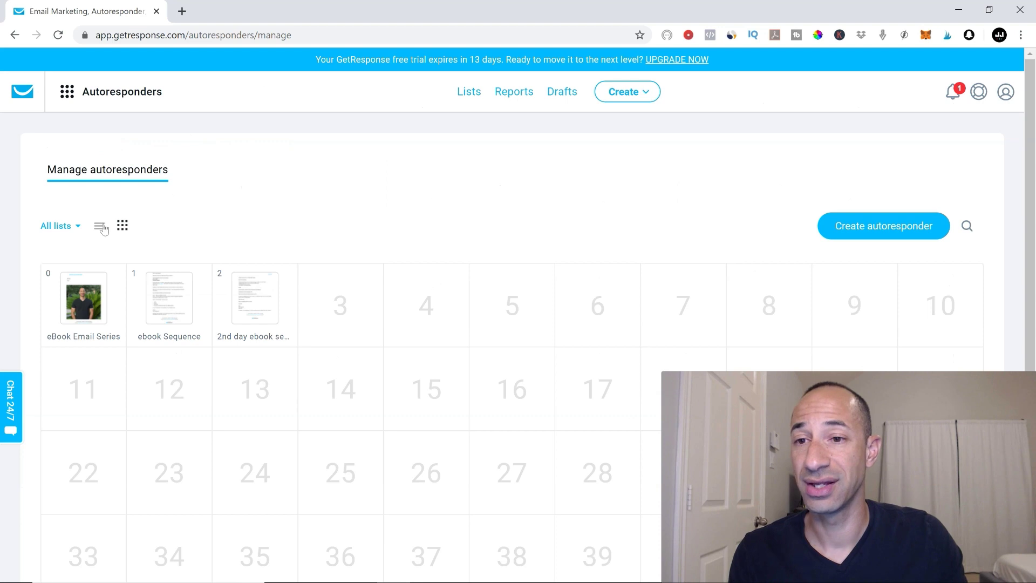
{"action": "left_click", "coordinate": [101, 227]}
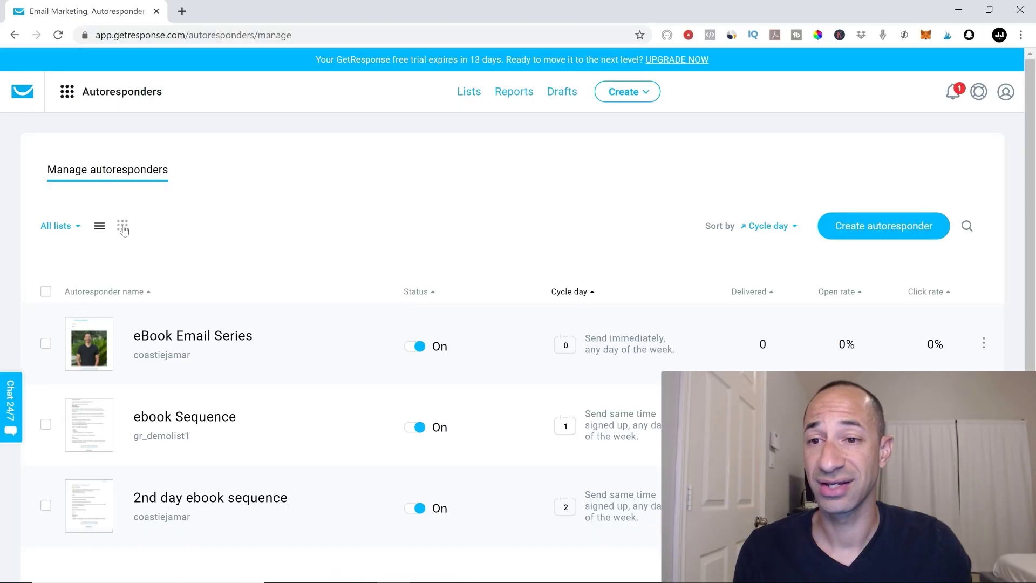
{"action": "left_click", "coordinate": [372, 322]}
{"action": "scroll", "coordinate": [324, 331], "scroll_direction": "down", "scroll_amount": 2}
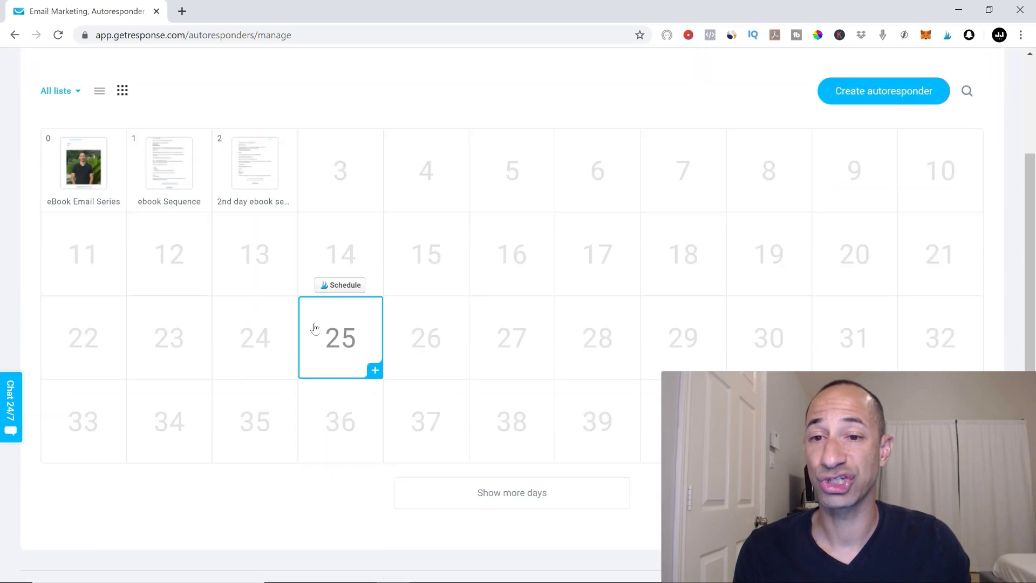
{"action": "scroll", "coordinate": [313, 324], "scroll_direction": "up", "scroll_amount": 1}
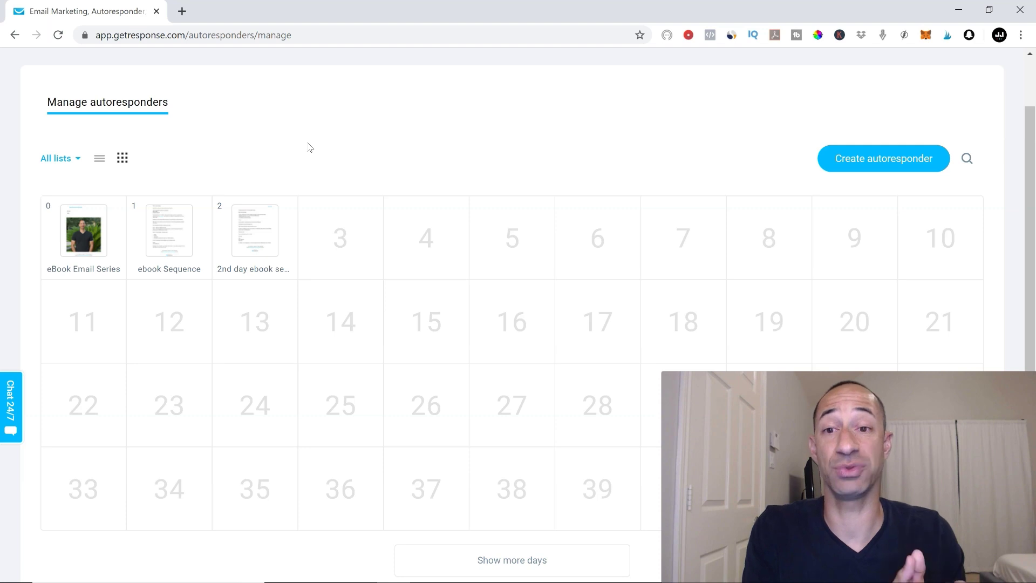
{"action": "mouse_move", "coordinate": [77, 239]}
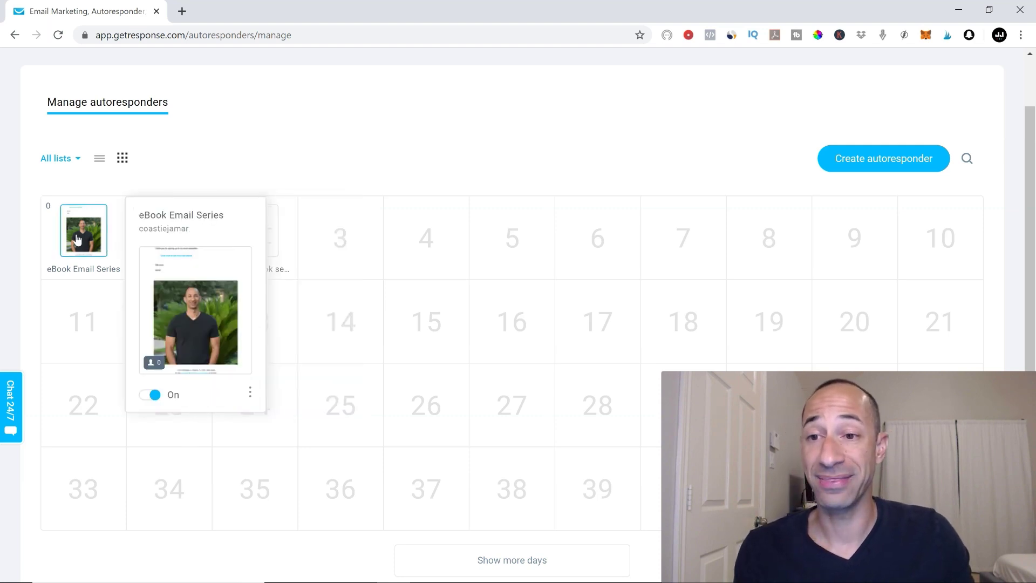
{"action": "mouse_move", "coordinate": [197, 249]}
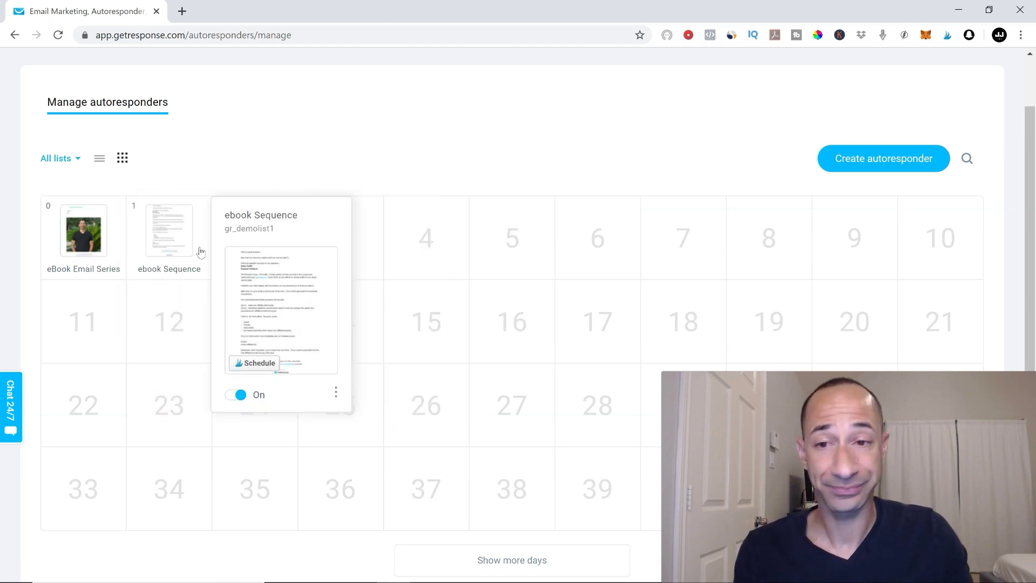
{"action": "mouse_move", "coordinate": [256, 236]}
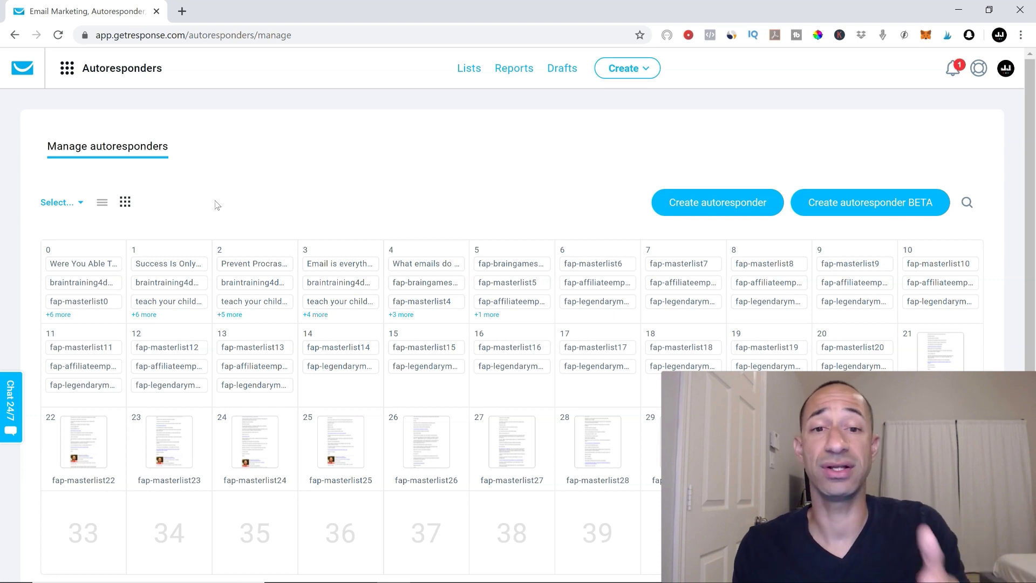
- Filter the autoresponders to show only the 31daymasterlist list
{"action": "left_click", "coordinate": [79, 204]}
{"action": "scroll", "coordinate": [83, 403], "scroll_direction": "down", "scroll_amount": 5}
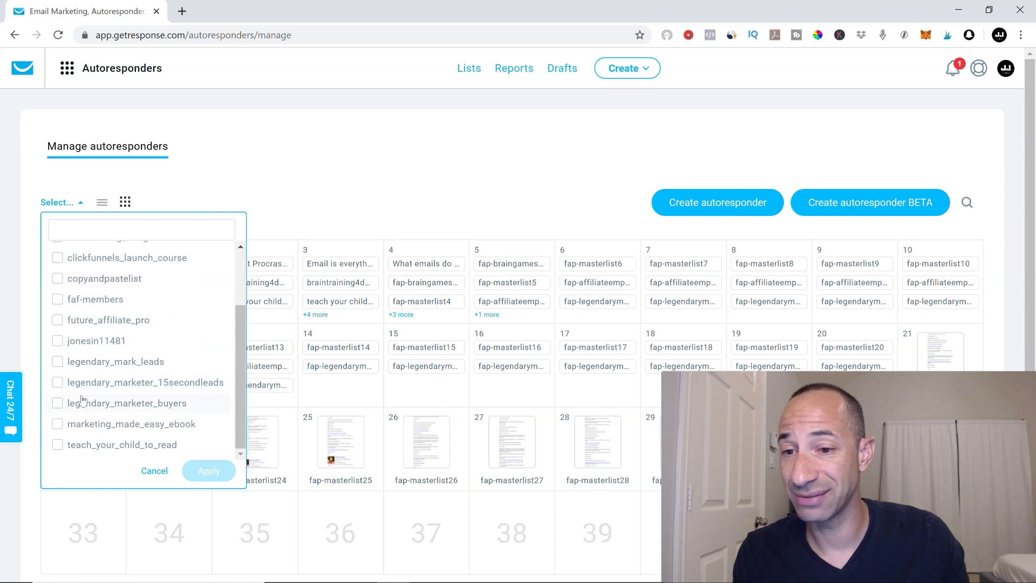
{"action": "scroll", "coordinate": [98, 281], "scroll_direction": "up", "scroll_amount": 3}
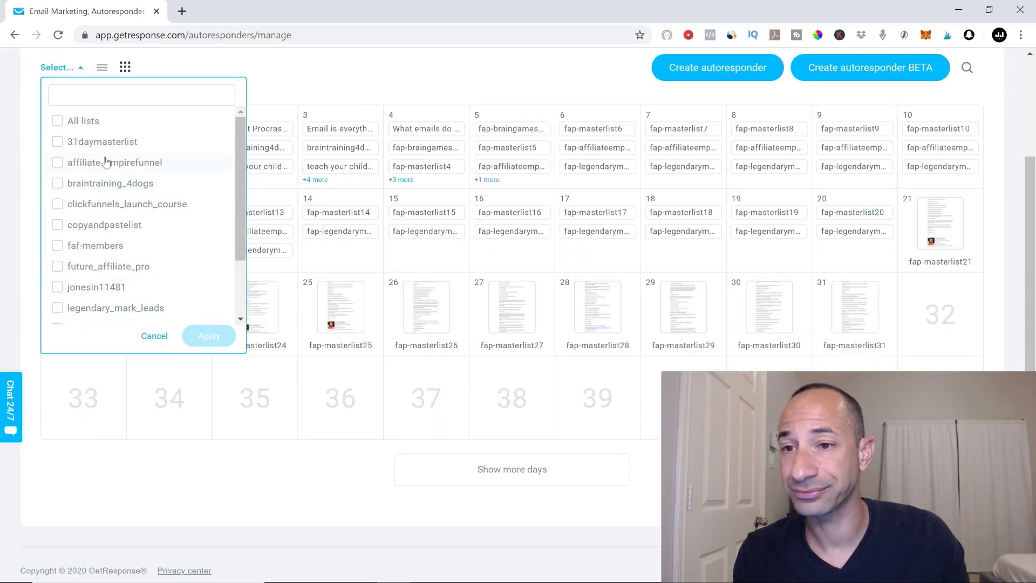
{"action": "scroll", "coordinate": [80, 200], "scroll_direction": "up", "scroll_amount": 3}
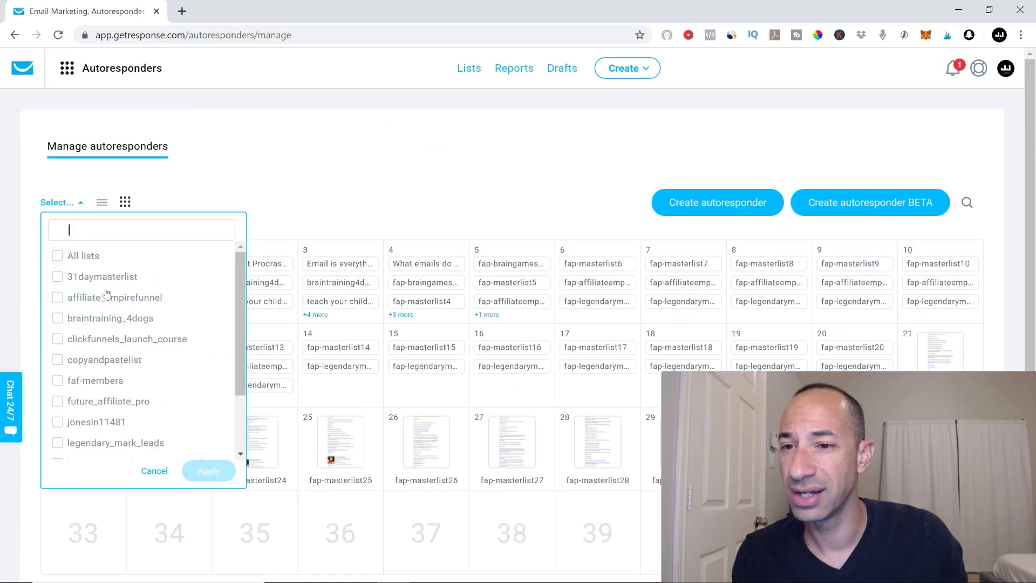
{"action": "left_click", "coordinate": [58, 276]}
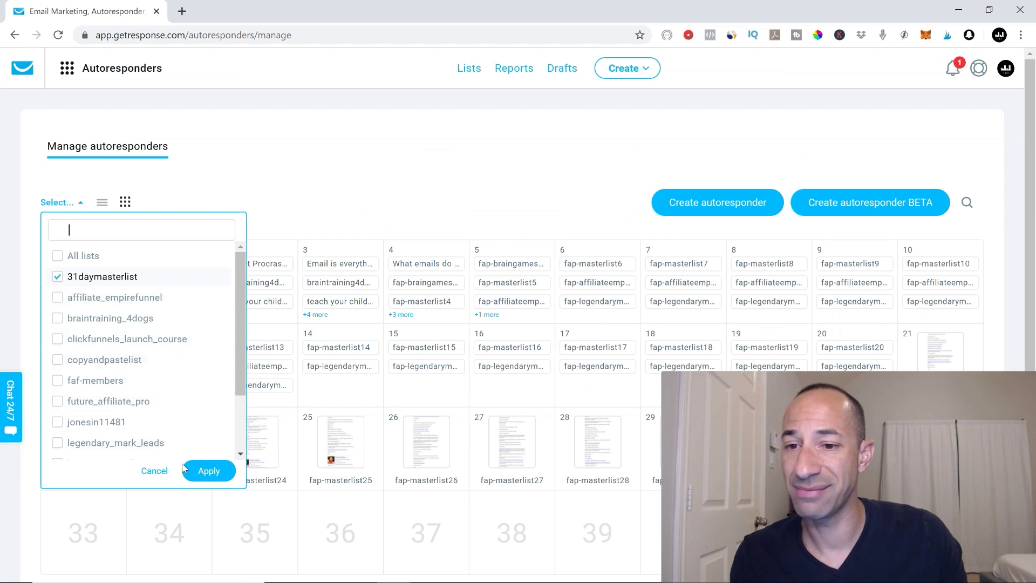
{"action": "left_click", "coordinate": [204, 471]}
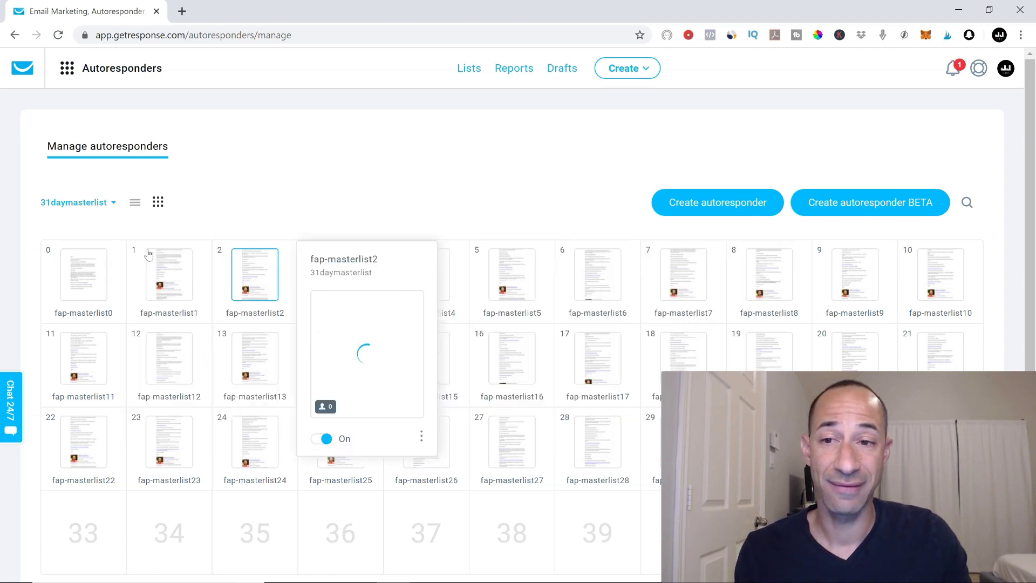
- Show the 31daymasterlist autoresponders as a list and review each email's cycle day and send time
{"action": "left_click", "coordinate": [135, 205]}
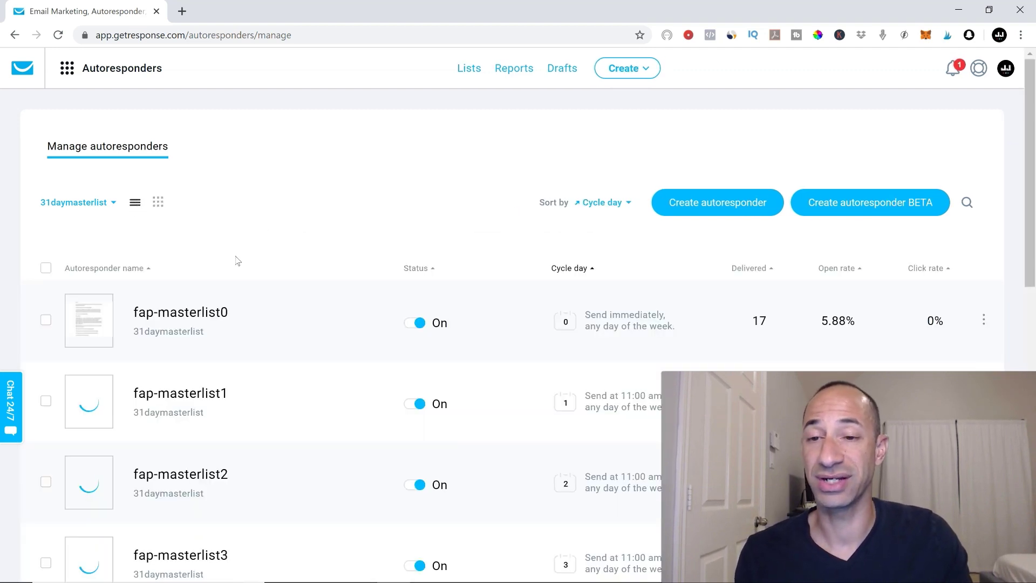
{"action": "scroll", "coordinate": [264, 245], "scroll_direction": "down", "scroll_amount": 3}
{"action": "scroll", "coordinate": [470, 231], "scroll_direction": "up", "scroll_amount": 3}
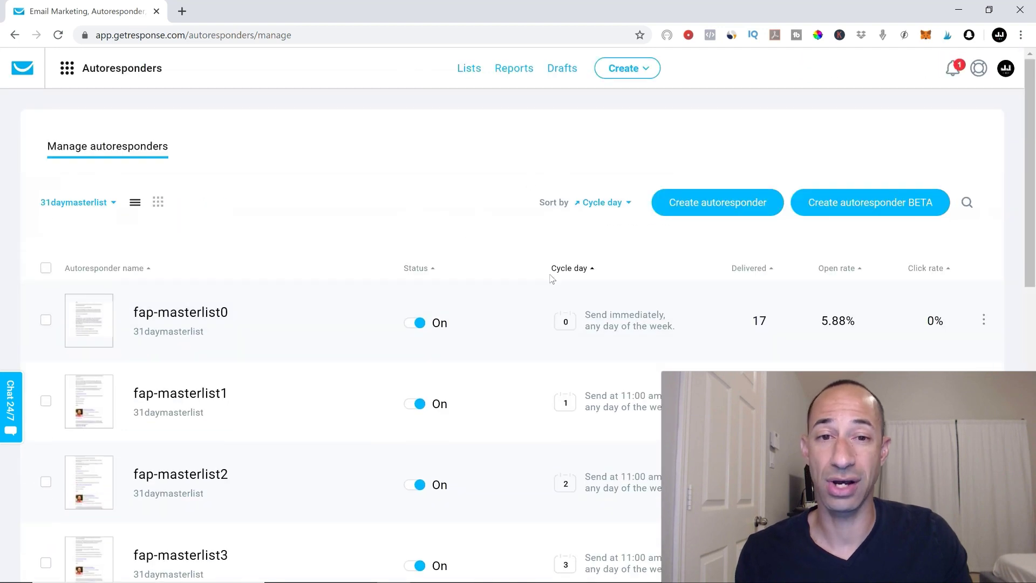
{"action": "scroll", "coordinate": [561, 283], "scroll_direction": "down", "scroll_amount": 1}
{"action": "scroll", "coordinate": [570, 299], "scroll_direction": "down", "scroll_amount": 7}
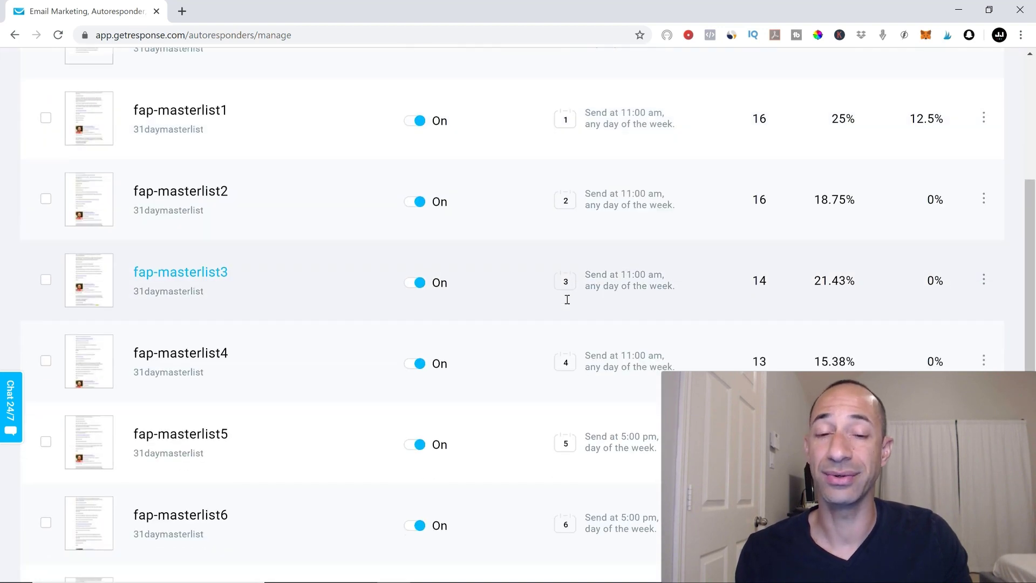
{"action": "scroll", "coordinate": [531, 199], "scroll_direction": "down", "scroll_amount": 4}
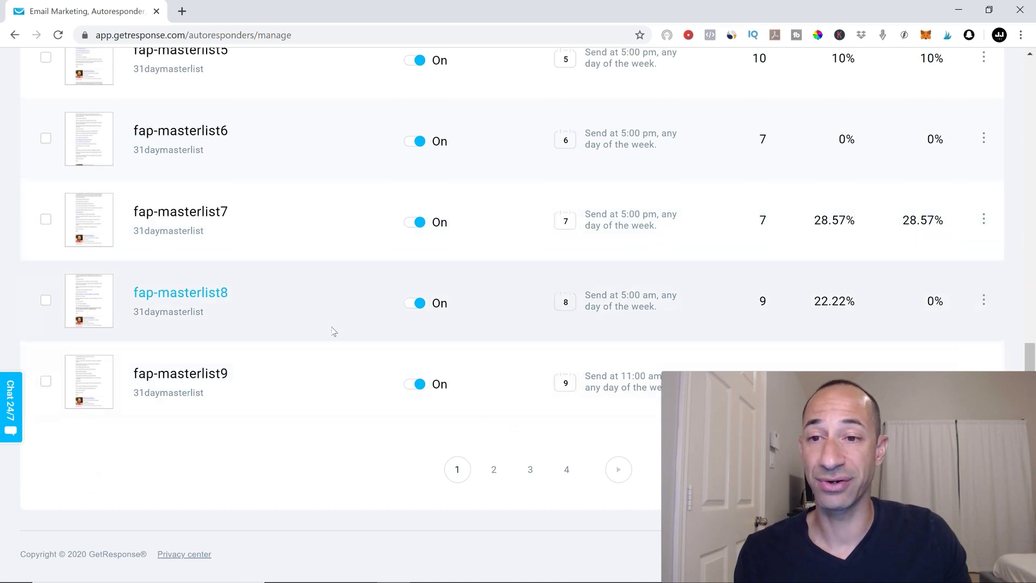
{"action": "scroll", "coordinate": [331, 330], "scroll_direction": "up", "scroll_amount": 6}
{"action": "scroll", "coordinate": [268, 209], "scroll_direction": "up", "scroll_amount": 4}
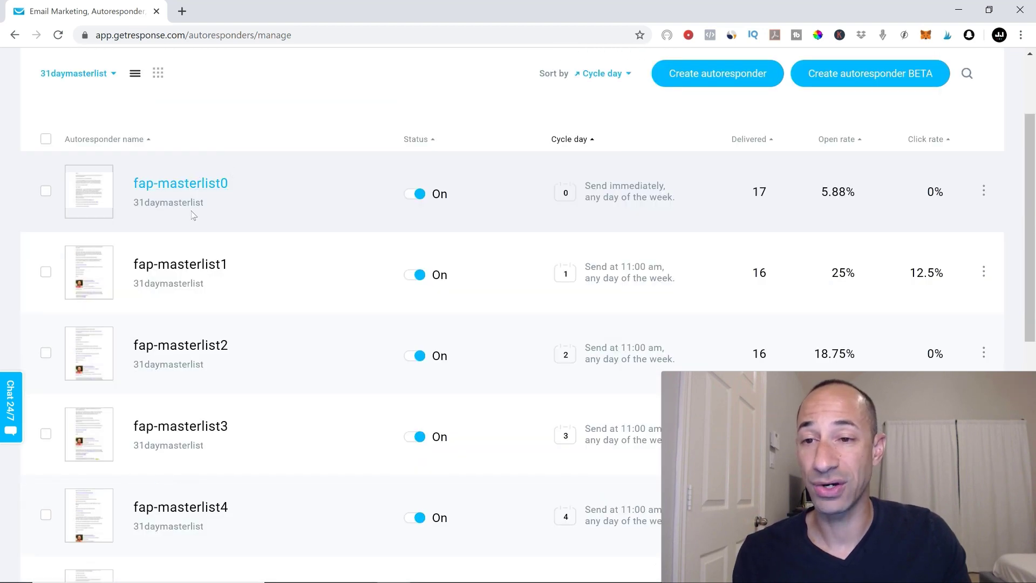
- Compare the delivered counts, open rates and click rates of the 31daymasterlist emails
{"action": "scroll", "coordinate": [202, 337], "scroll_direction": "down", "scroll_amount": 2}
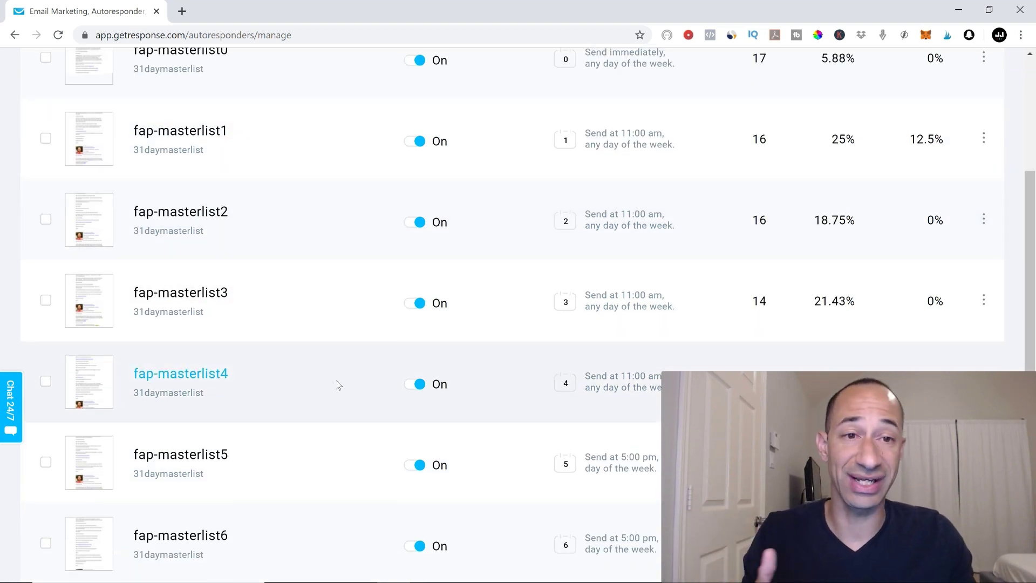
{"action": "scroll", "coordinate": [340, 386], "scroll_direction": "up", "scroll_amount": 2}
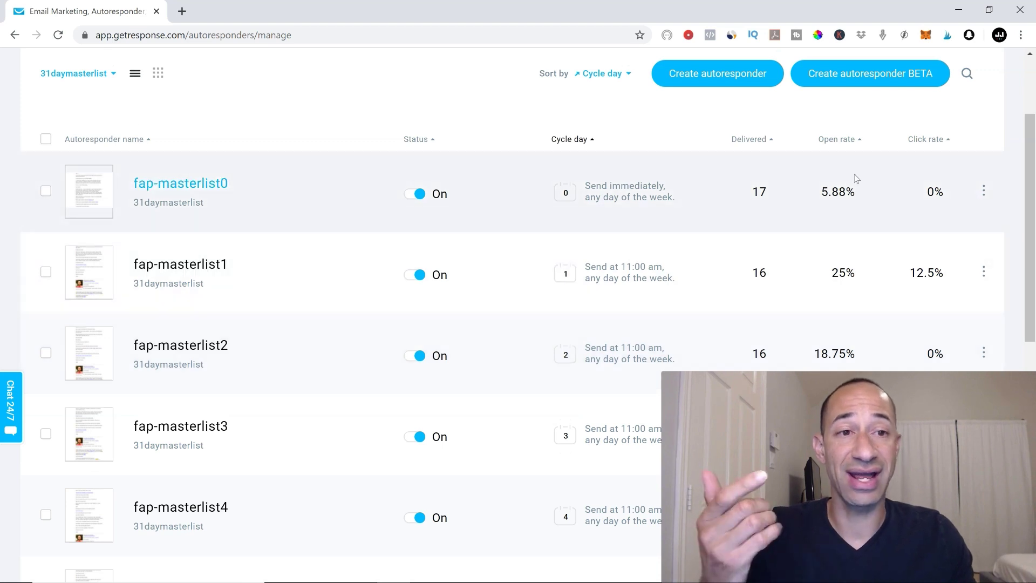
{"action": "scroll", "coordinate": [858, 192], "scroll_direction": "down", "scroll_amount": 1}
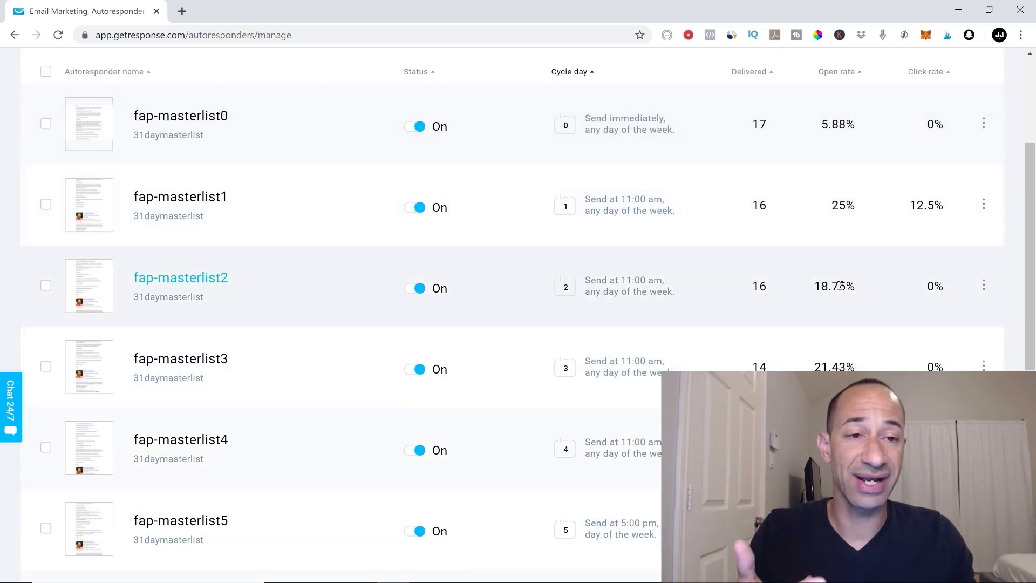
{"action": "scroll", "coordinate": [841, 298], "scroll_direction": "down", "scroll_amount": 3}
{"action": "scroll", "coordinate": [841, 298], "scroll_direction": "down", "scroll_amount": 2}
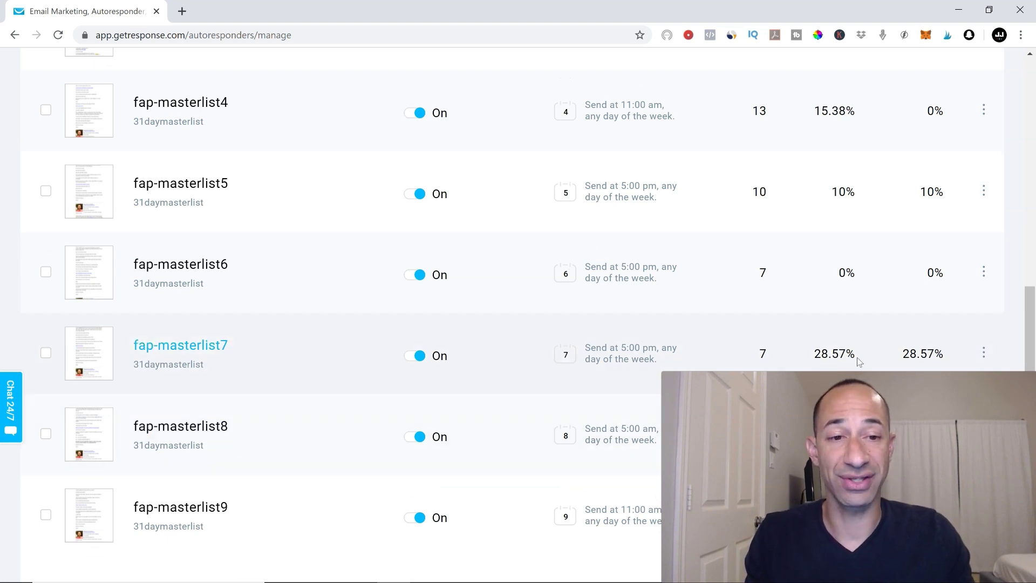
{"action": "scroll", "coordinate": [833, 360], "scroll_direction": "up", "scroll_amount": 6}
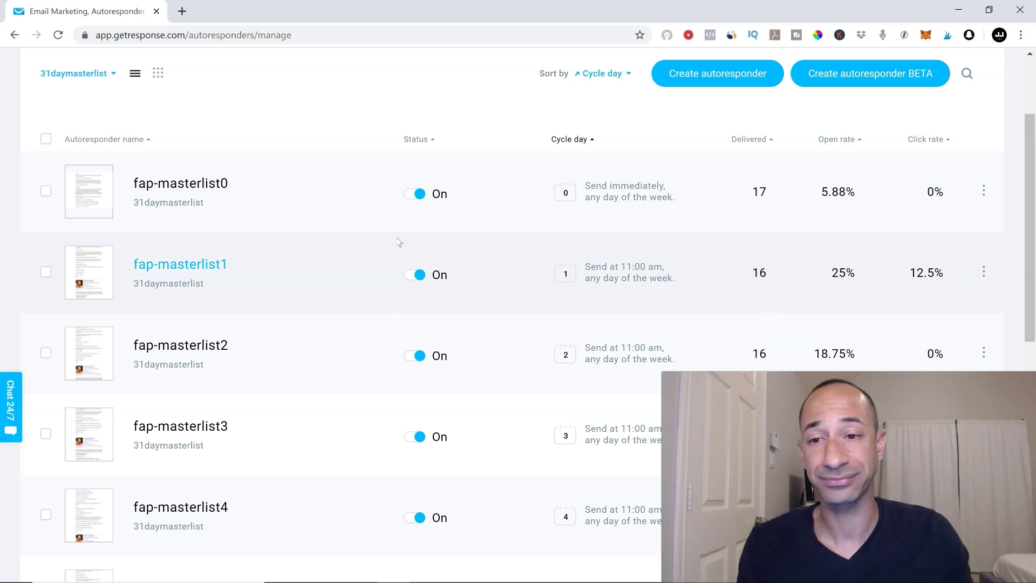
{"action": "scroll", "coordinate": [323, 248], "scroll_direction": "down", "scroll_amount": 5}
{"action": "scroll", "coordinate": [259, 264], "scroll_direction": "up", "scroll_amount": 5}
{"action": "scroll", "coordinate": [279, 272], "scroll_direction": "up", "scroll_amount": 3}
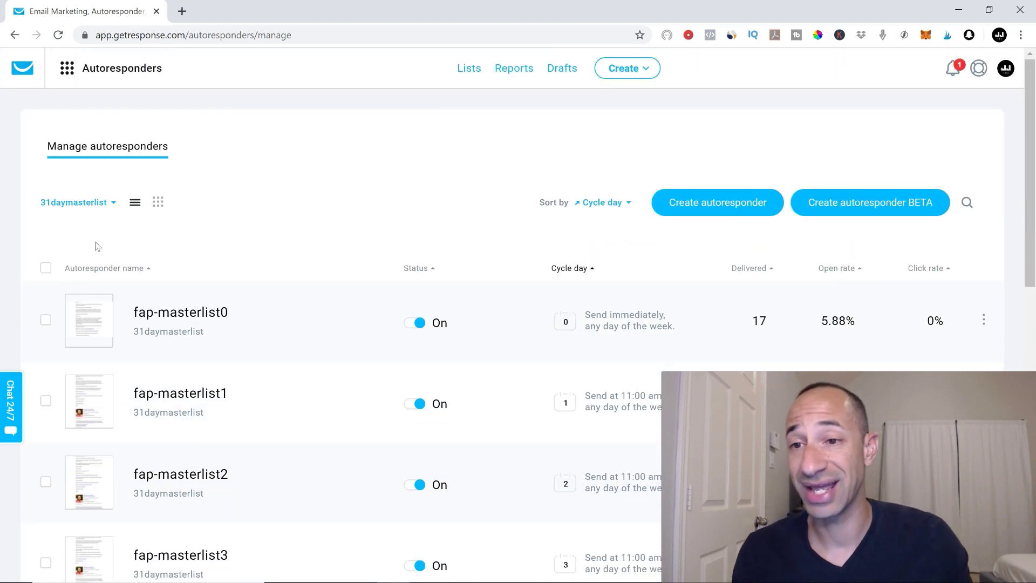
{"action": "left_click", "coordinate": [113, 206]}
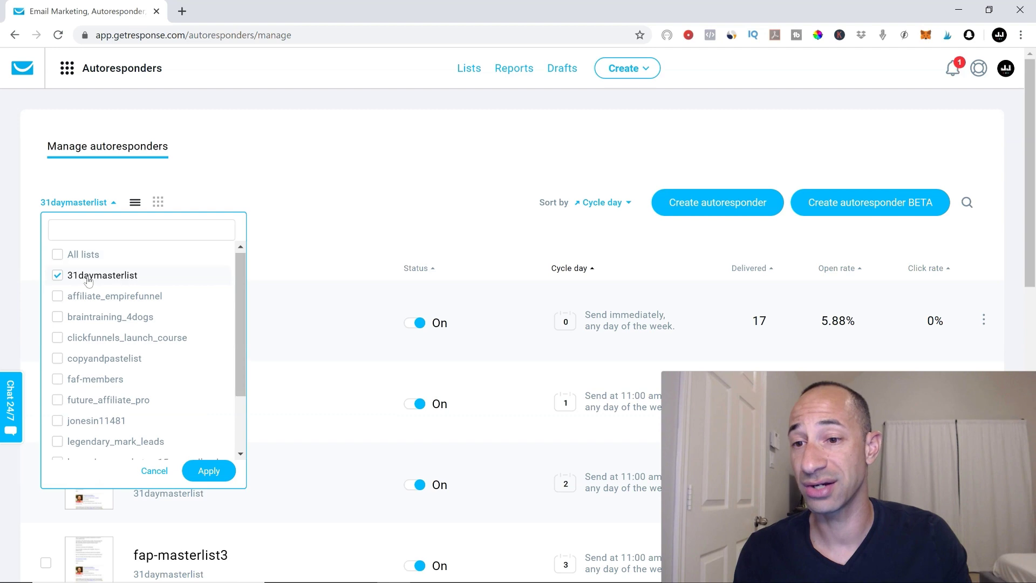
{"action": "scroll", "coordinate": [85, 293], "scroll_direction": "down", "scroll_amount": 2}
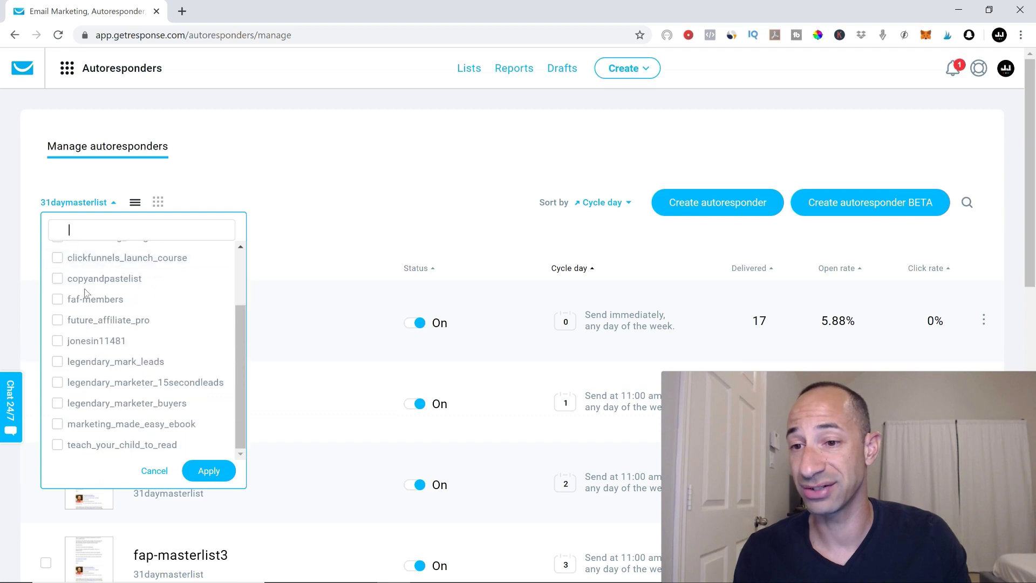
{"action": "left_click", "coordinate": [278, 179]}
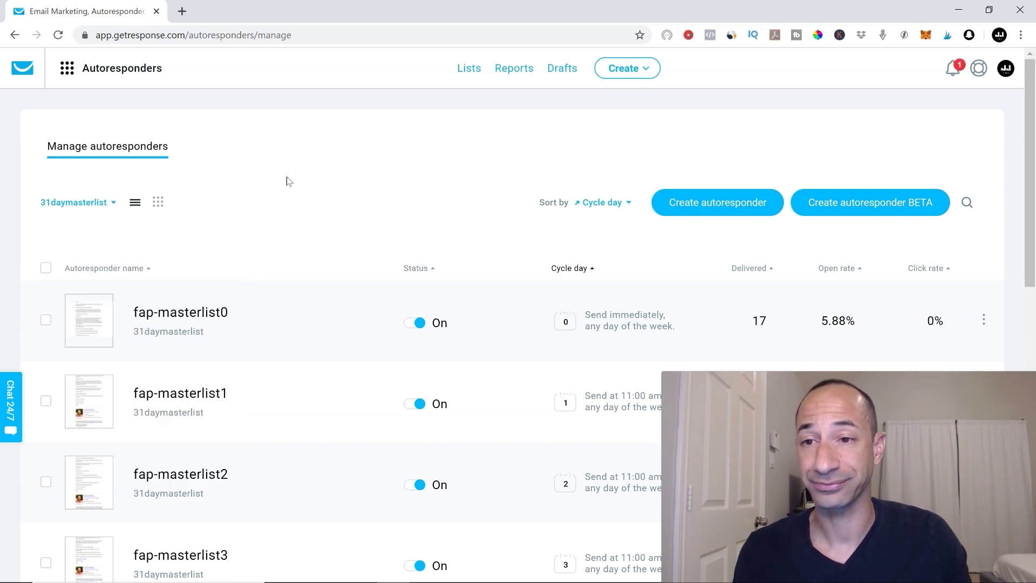
- Return to the calendar view and open the full preview of the day 2 email, fap-masterlist2
{"action": "left_click", "coordinate": [158, 204]}
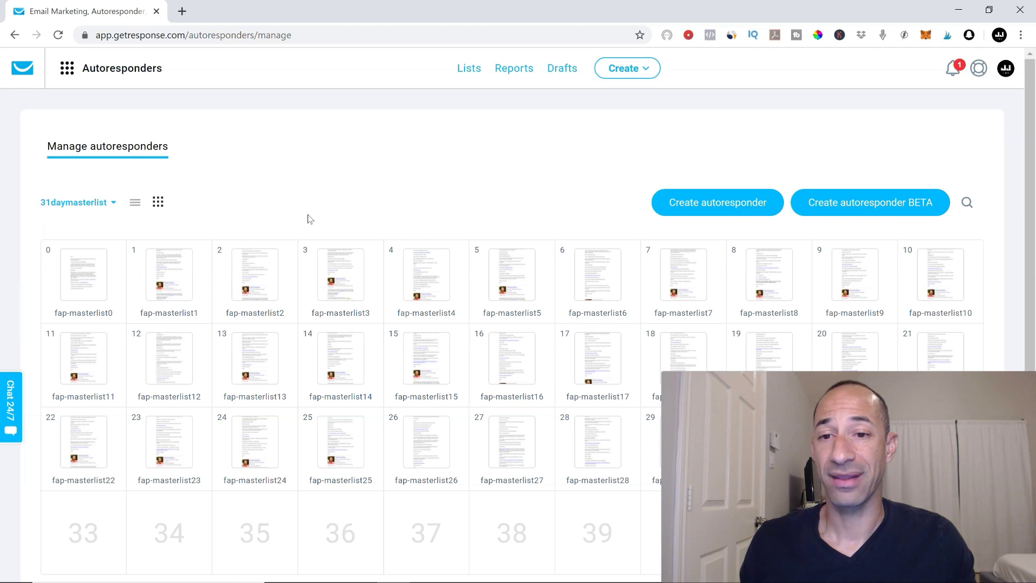
{"action": "mouse_move", "coordinate": [264, 285]}
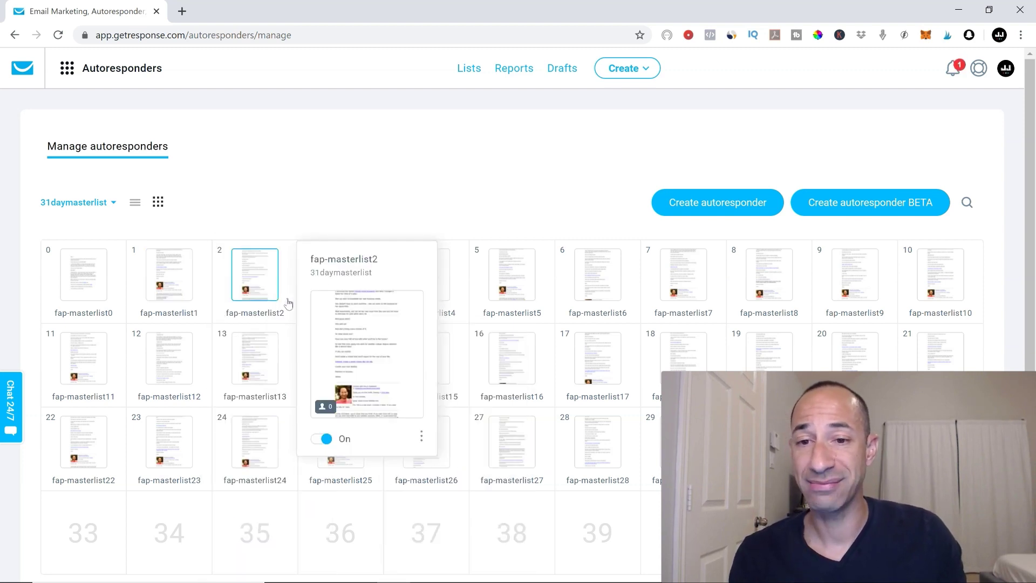
{"action": "left_click", "coordinate": [420, 435]}
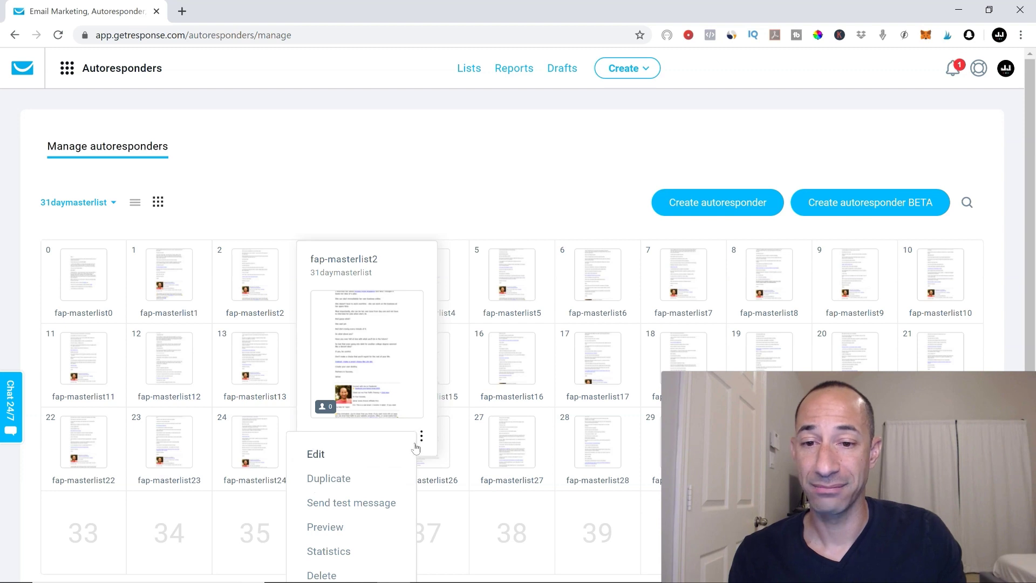
{"action": "left_click", "coordinate": [338, 534]}
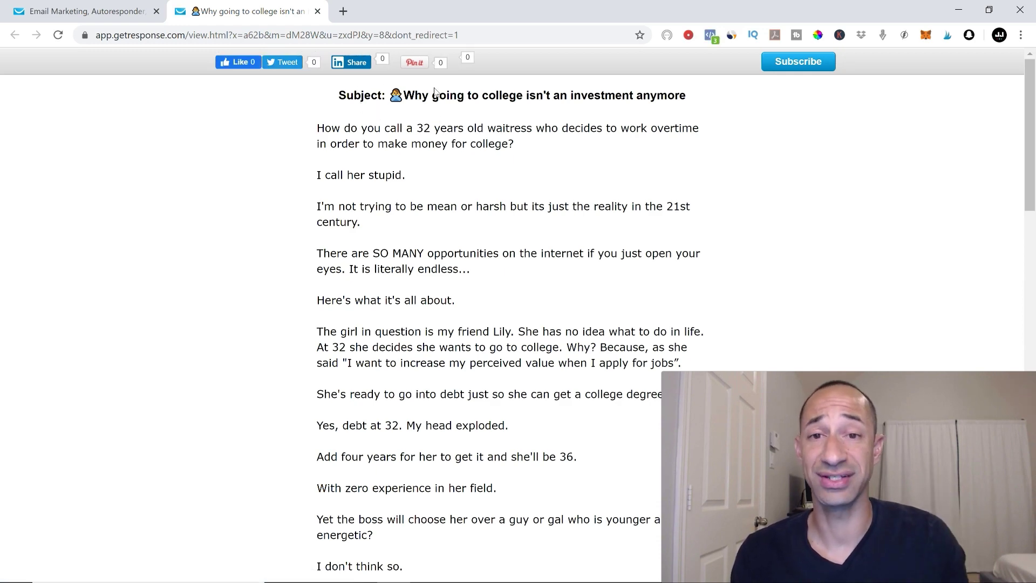
- Read through the previewed email's body, signature block, social links and legal footer, and close the preview
{"action": "scroll", "coordinate": [468, 156], "scroll_direction": "down", "scroll_amount": 10}
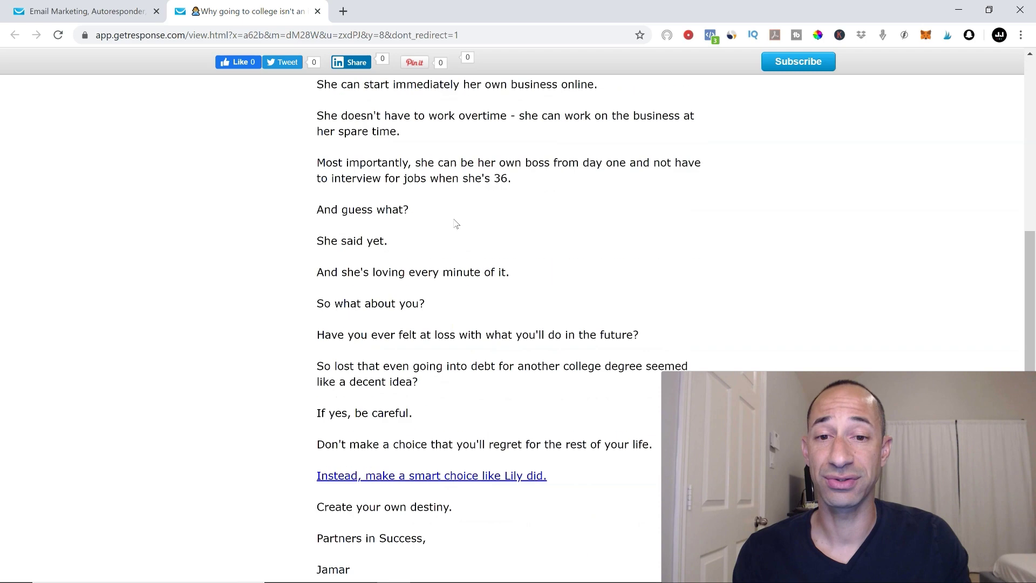
{"action": "scroll", "coordinate": [457, 227], "scroll_direction": "up", "scroll_amount": 7}
{"action": "scroll", "coordinate": [458, 239], "scroll_direction": "up", "scroll_amount": 3}
{"action": "scroll", "coordinate": [388, 200], "scroll_direction": "down", "scroll_amount": 20}
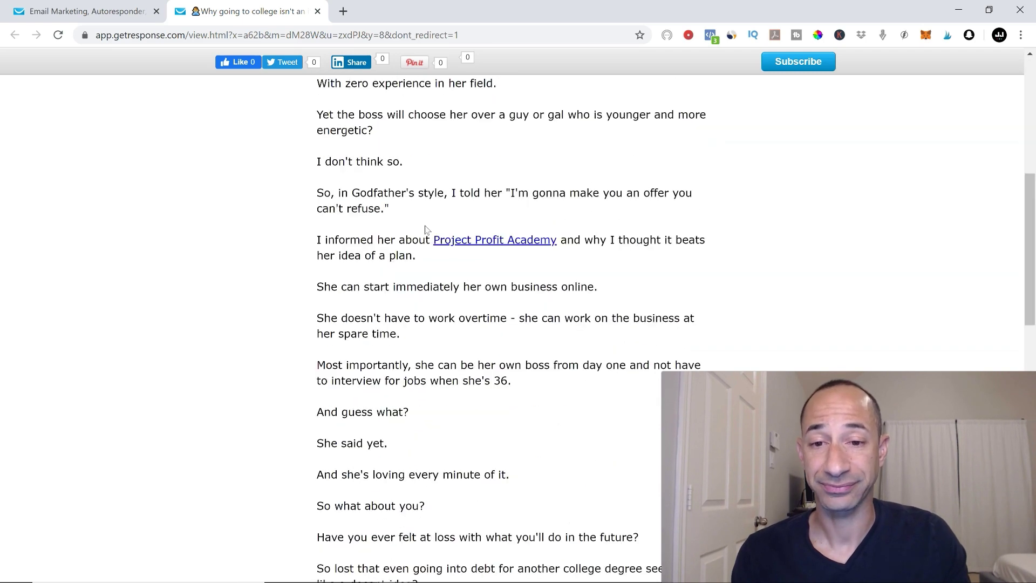
{"action": "scroll", "coordinate": [443, 244], "scroll_direction": "up", "scroll_amount": 5}
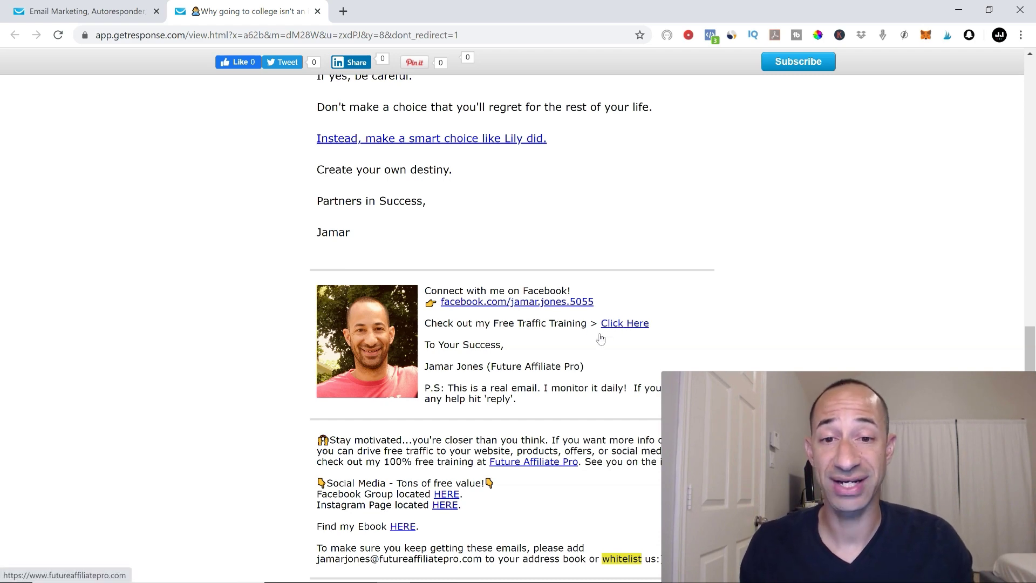
{"action": "scroll", "coordinate": [497, 366], "scroll_direction": "down", "scroll_amount": 1}
{"action": "scroll", "coordinate": [497, 366], "scroll_direction": "down", "scroll_amount": 1}
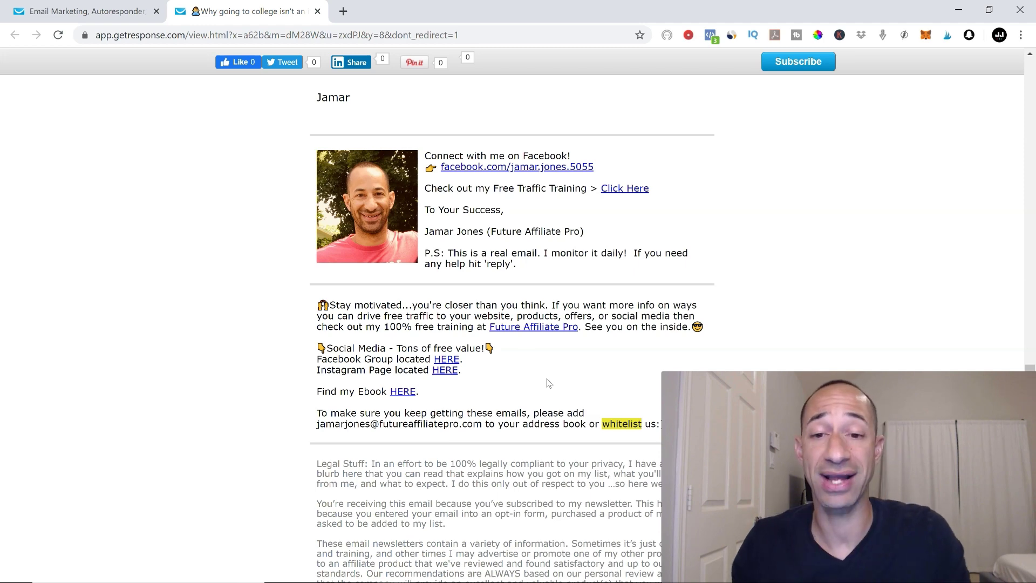
{"action": "scroll", "coordinate": [369, 306], "scroll_direction": "down", "scroll_amount": 2}
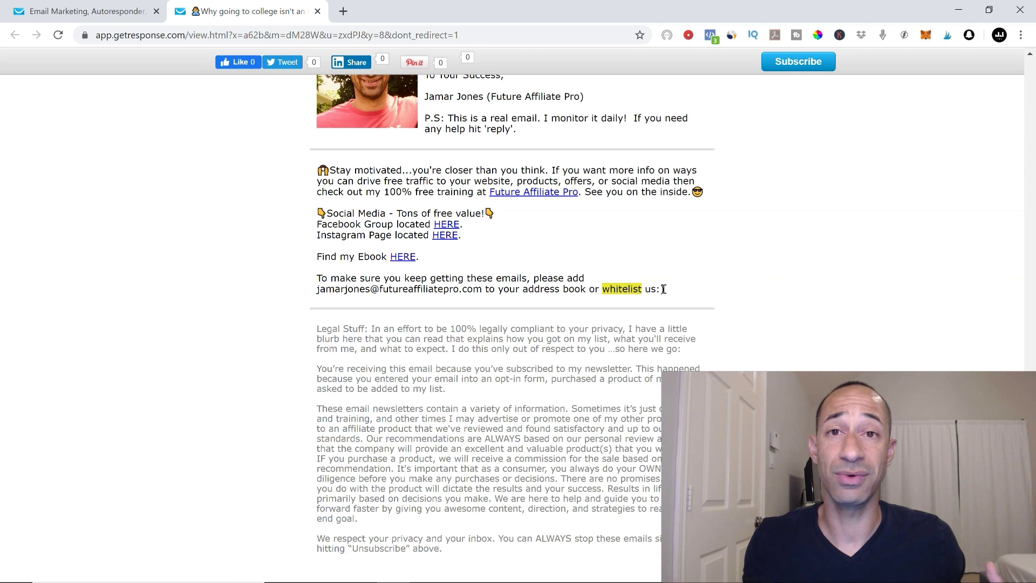
{"action": "scroll", "coordinate": [621, 265], "scroll_direction": "down", "scroll_amount": 1}
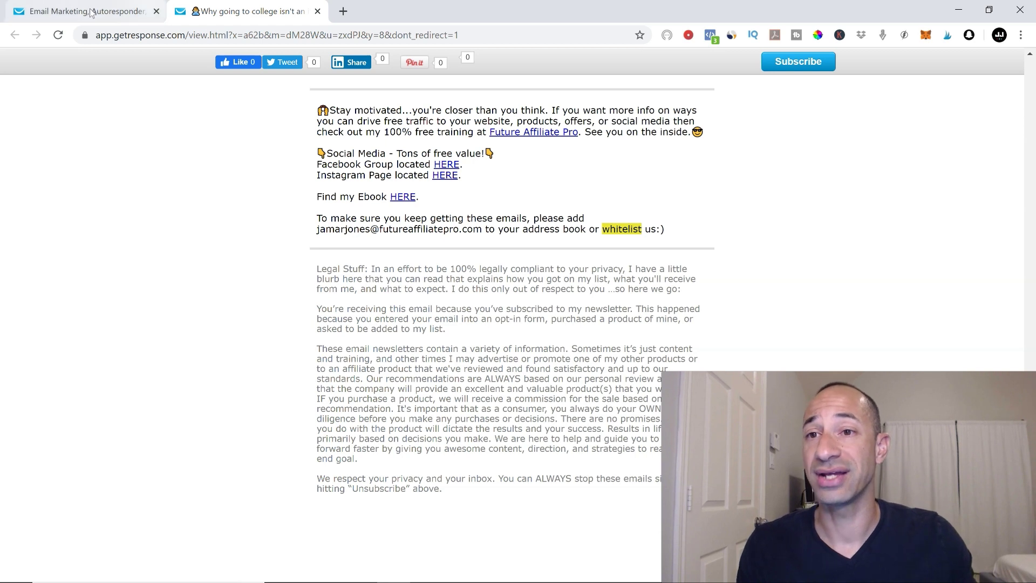
{"action": "left_click", "coordinate": [318, 11]}
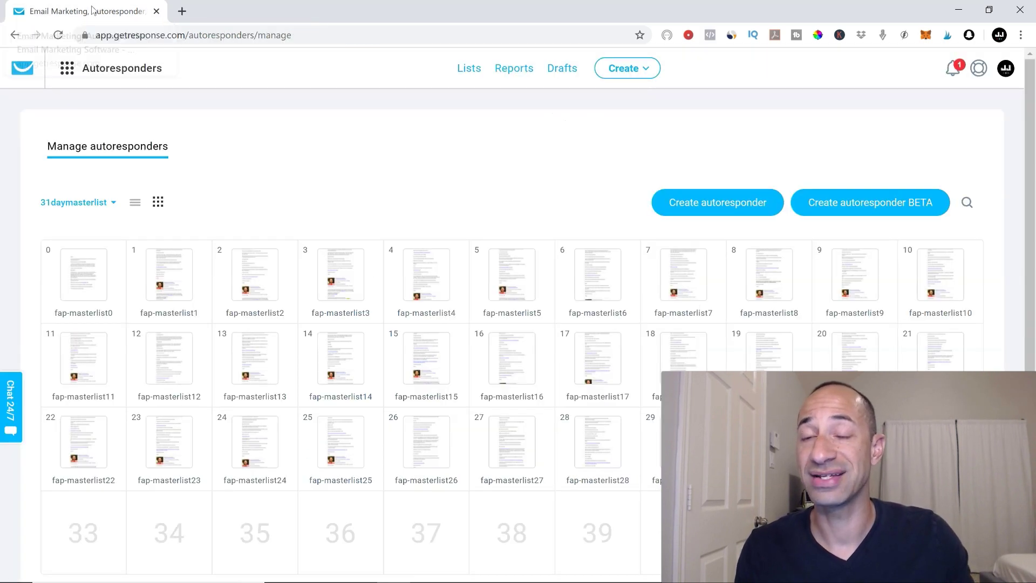
{"action": "mouse_move", "coordinate": [244, 289]}
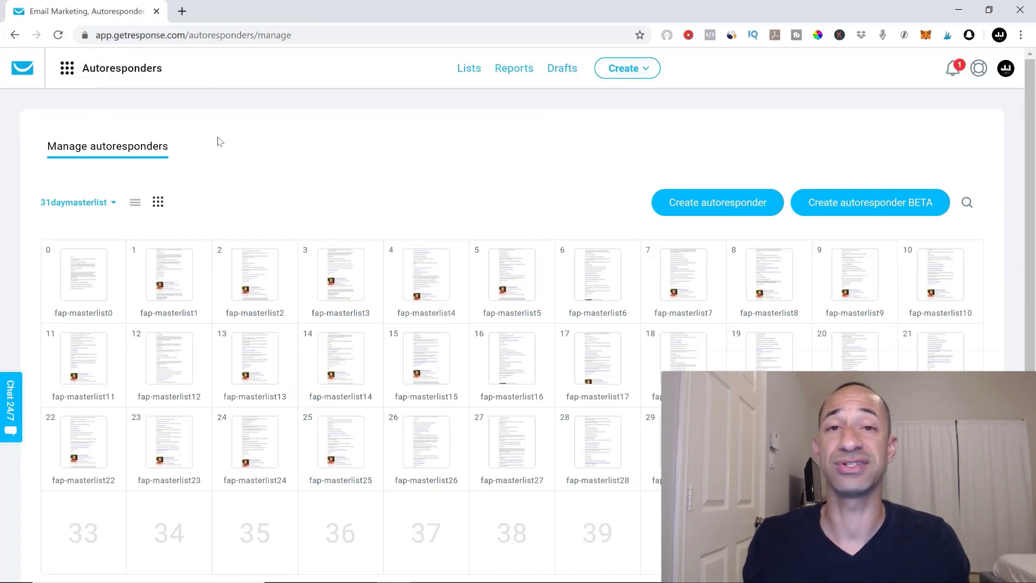